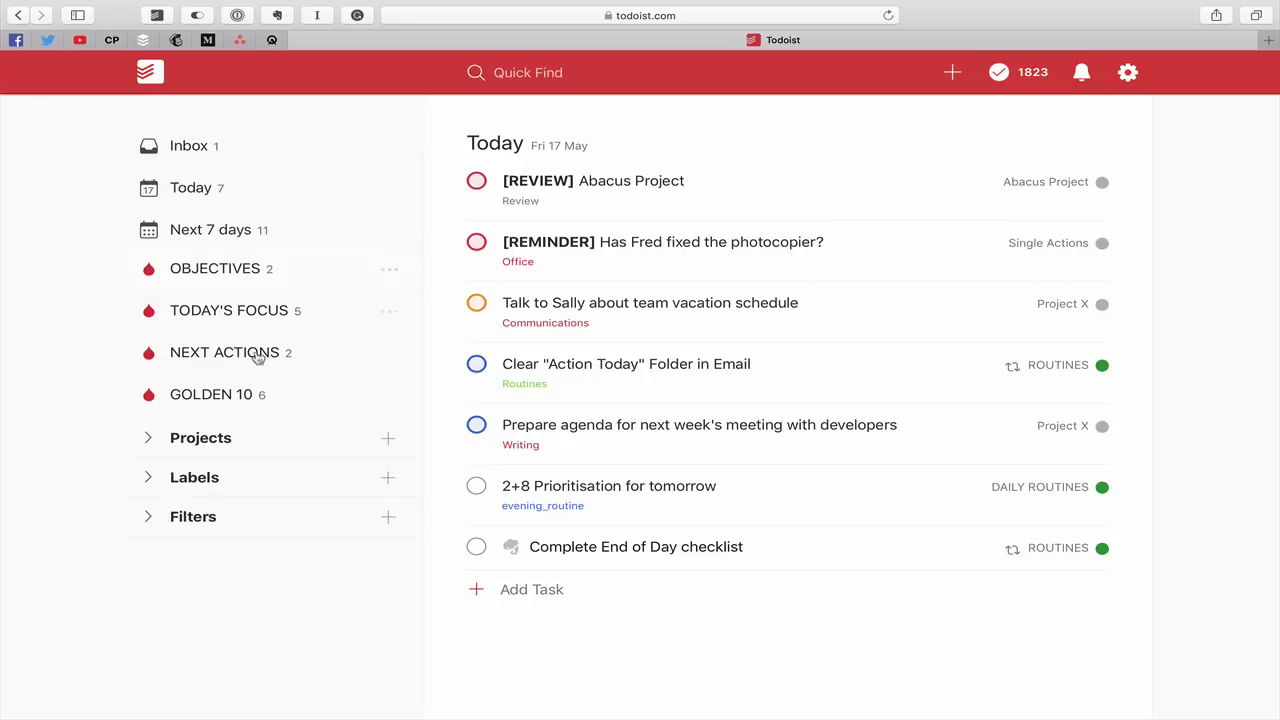
In the Abacus Project under WORK, reschedule the [REVIEW] Abacus Project task to 1 July 2019
left_click(147, 442)
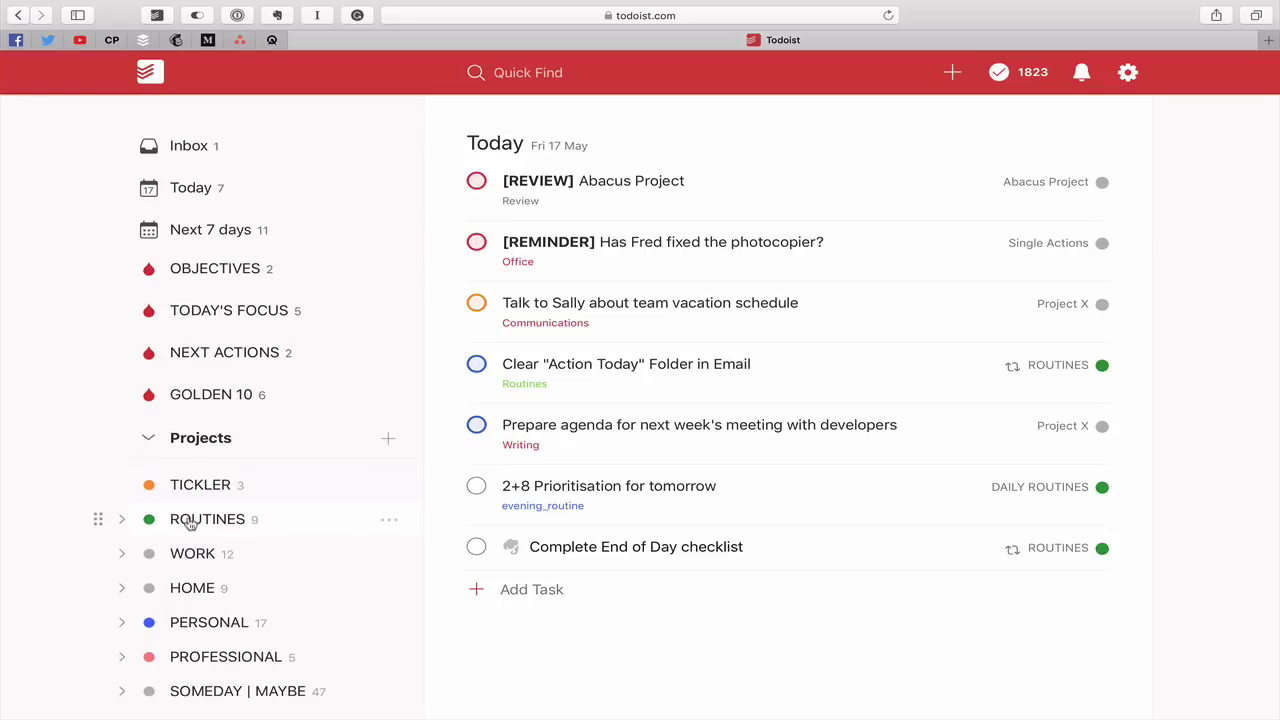
left_click(124, 555)
scroll(126, 557, "down", 3)
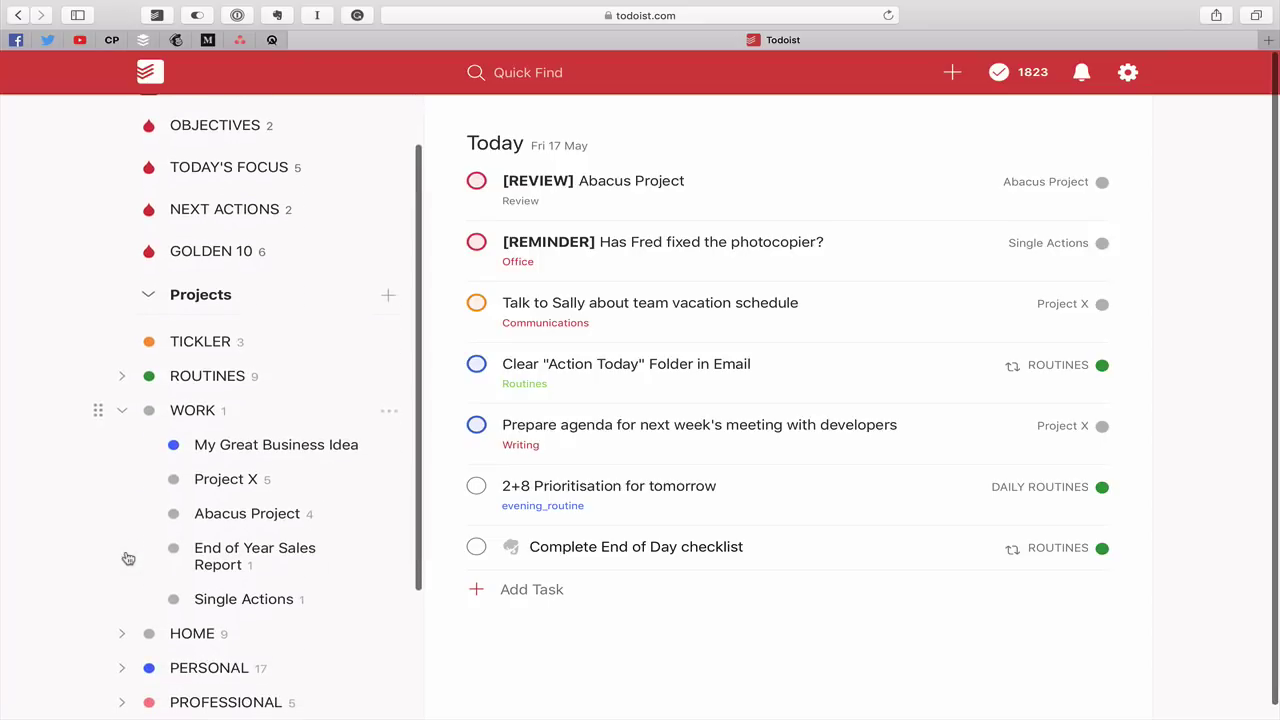
left_click(240, 514)
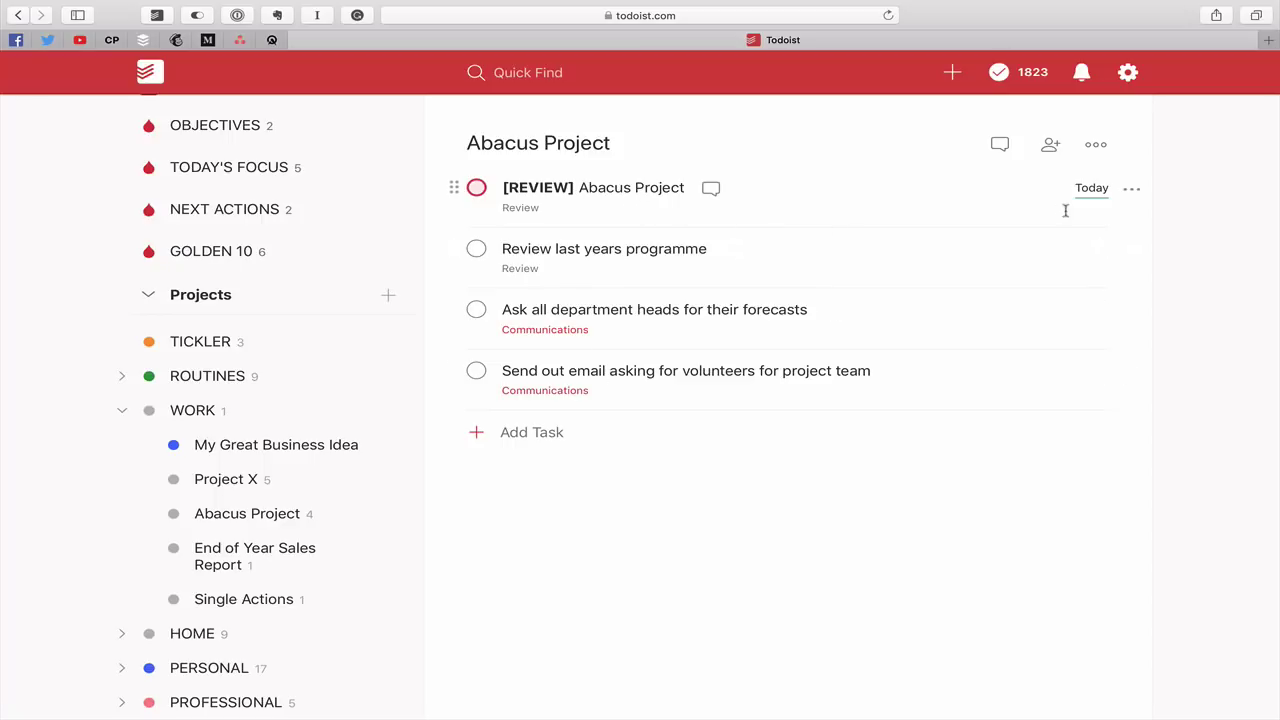
left_click(1090, 188)
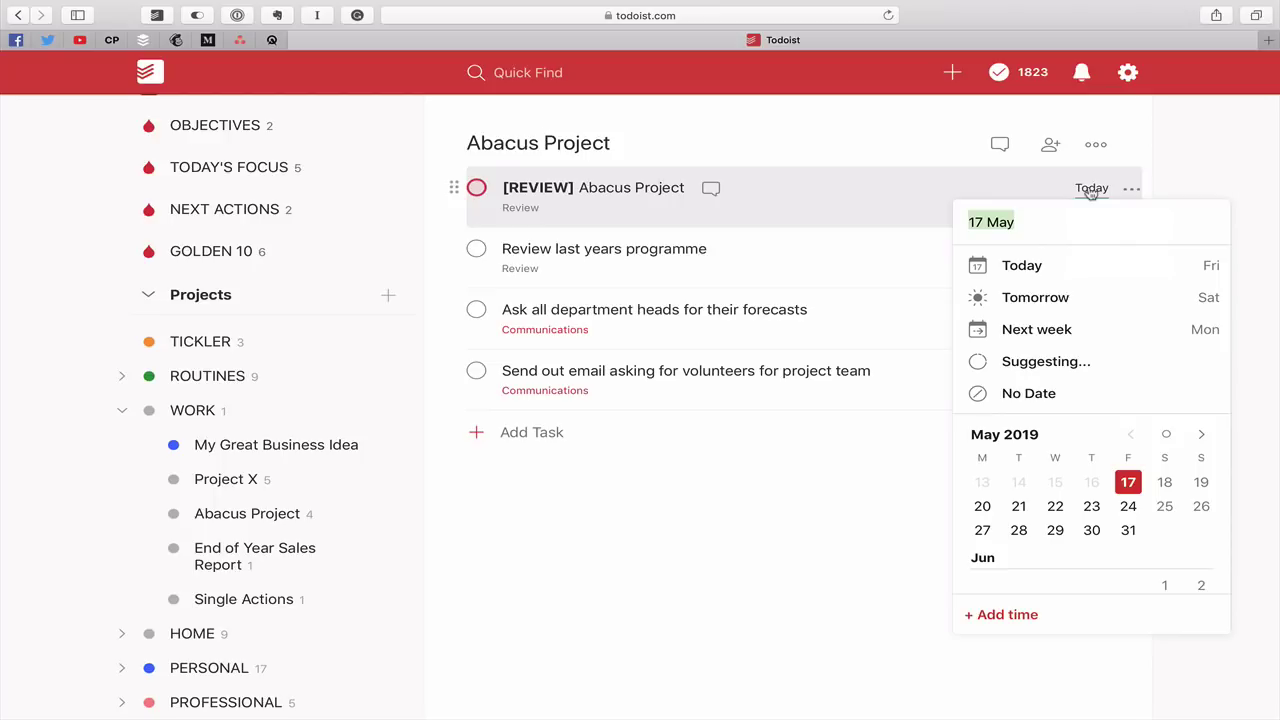
left_click(1200, 436)
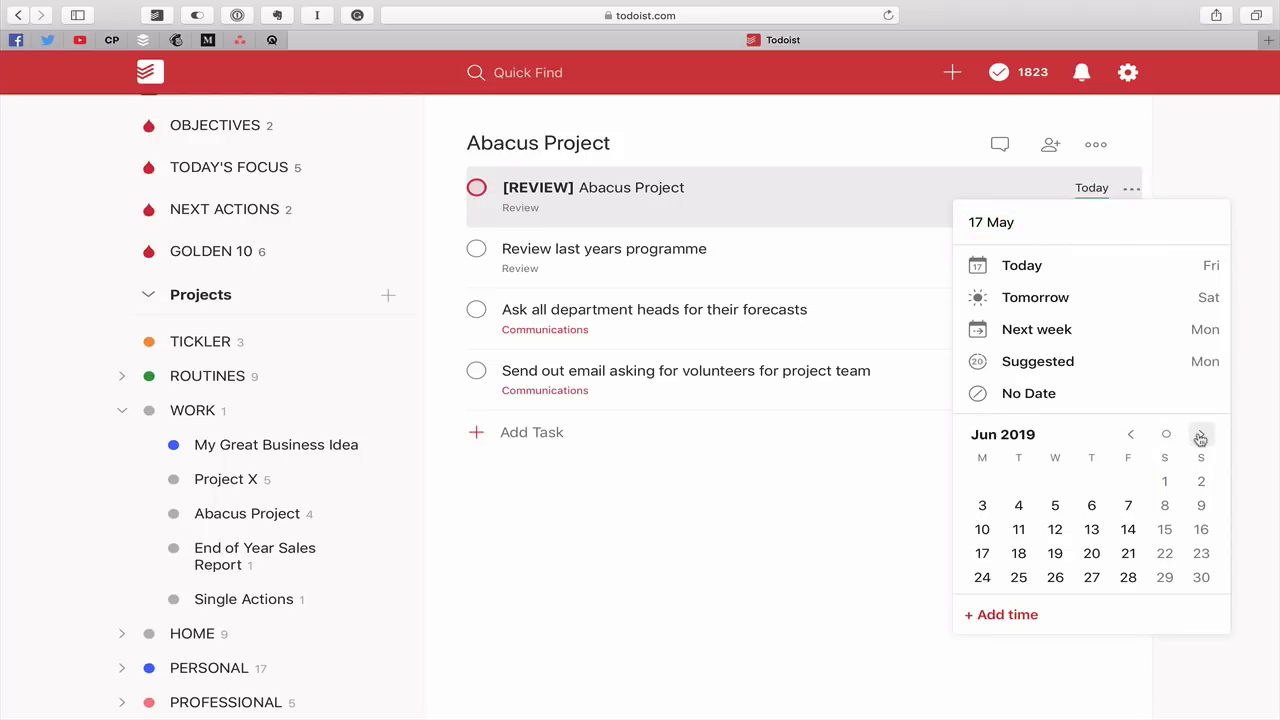
left_click(1200, 436)
left_click(984, 484)
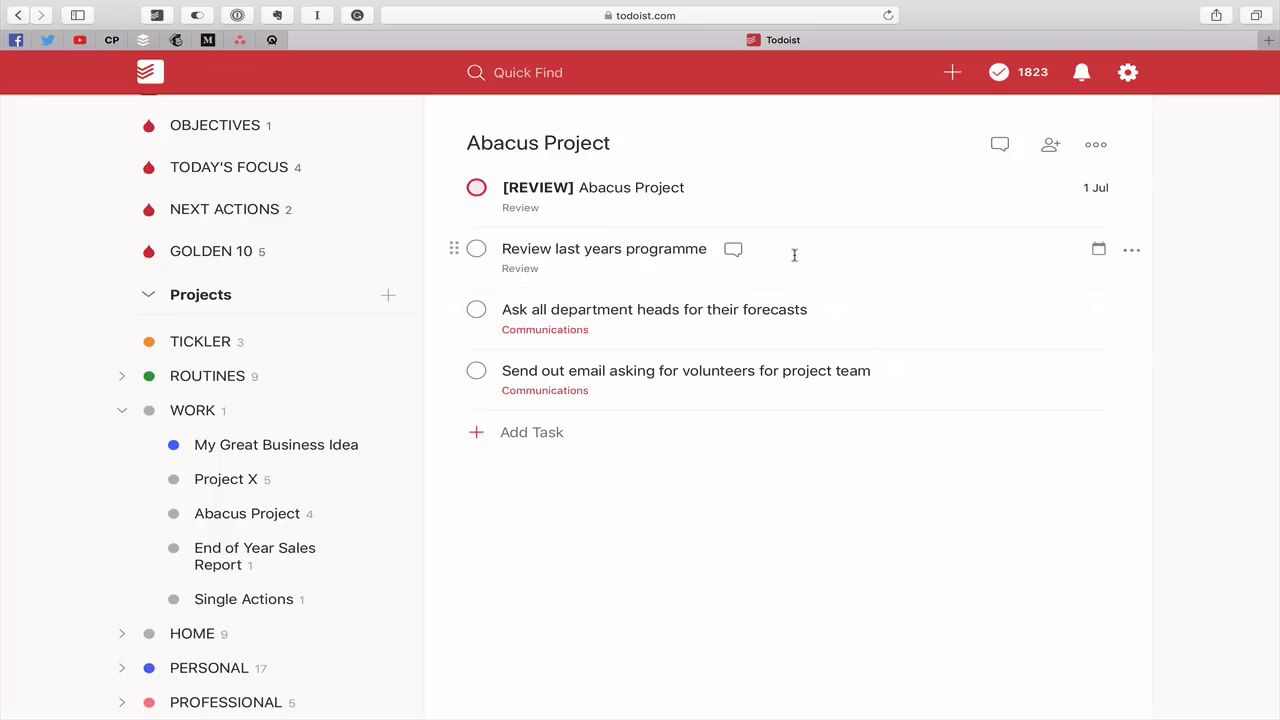
Set "Review last years programme" due next week and mark the [REVIEW] Abacus Project task complete
left_click(1098, 251)
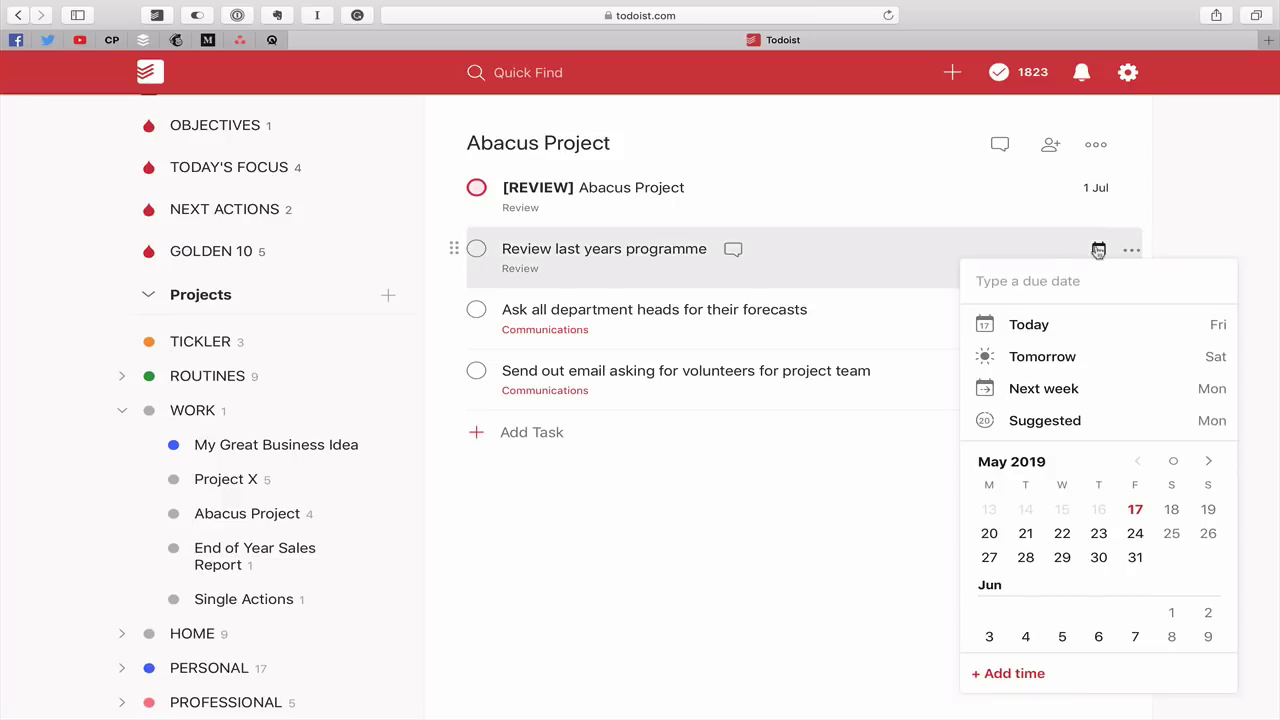
left_click(1045, 389)
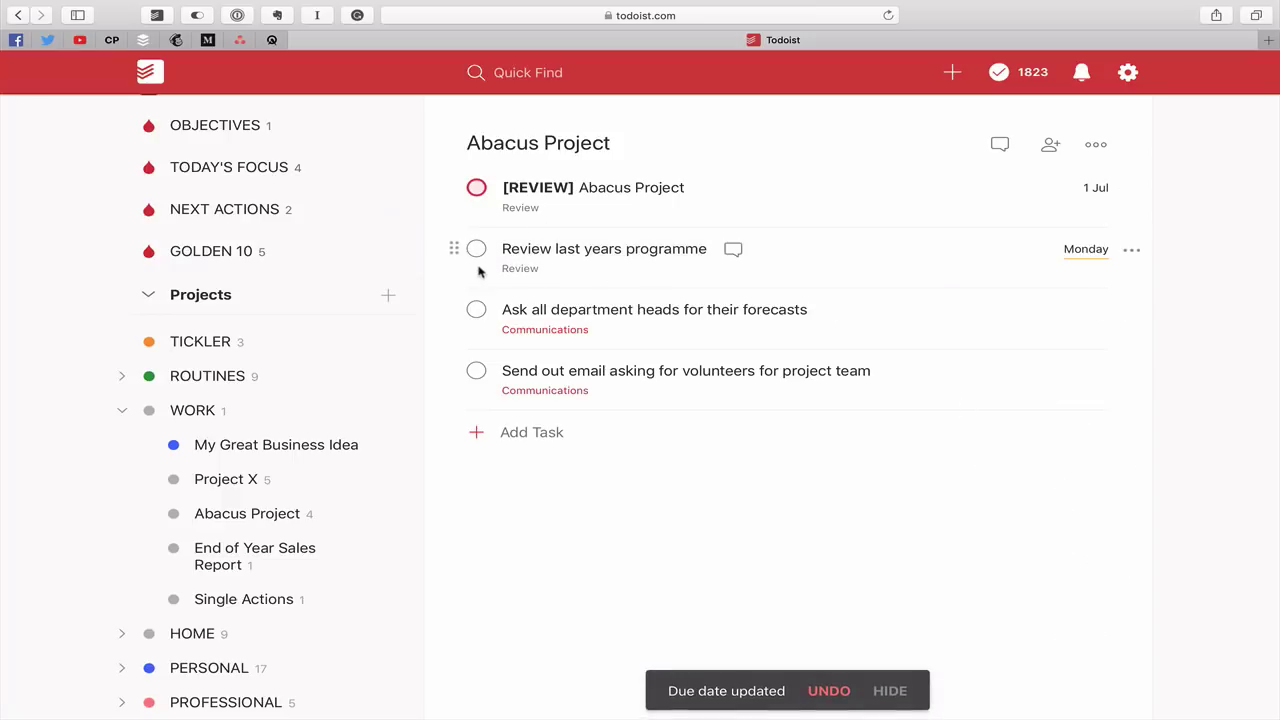
left_click(477, 189)
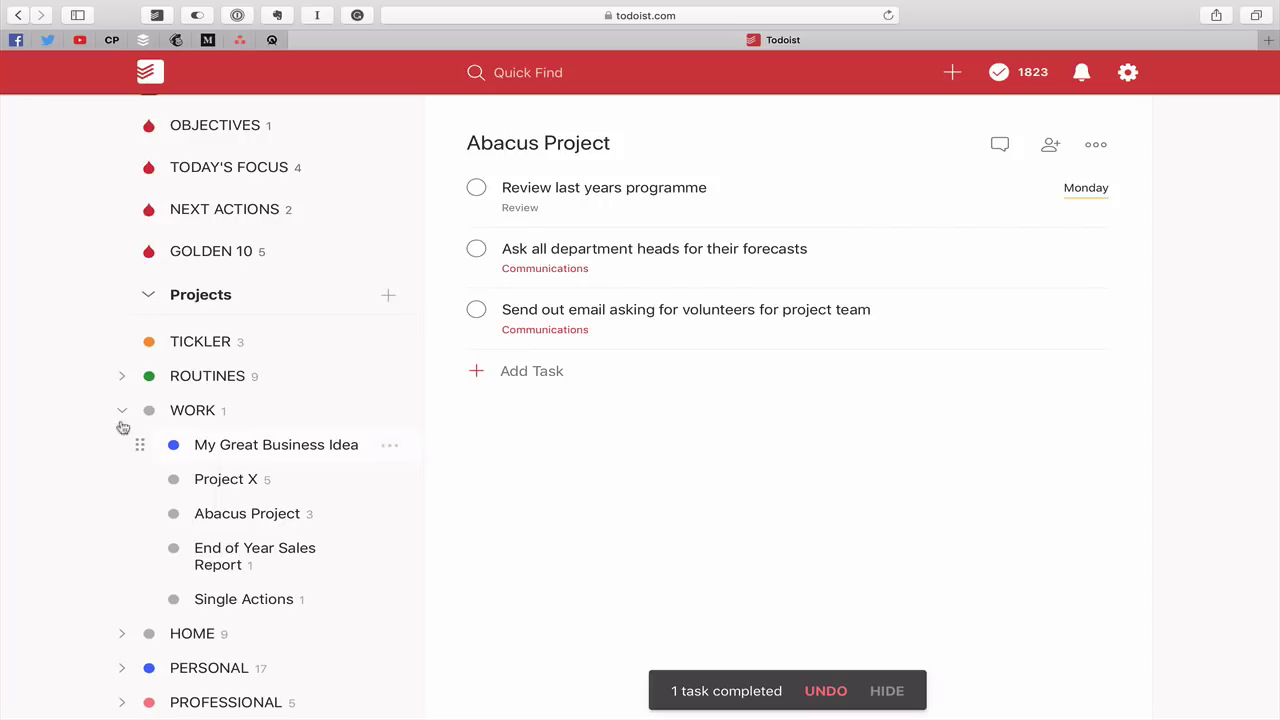
In the Today list, postpone the [REMINDER] task about the photocopier to tomorrow
left_click(155, 299)
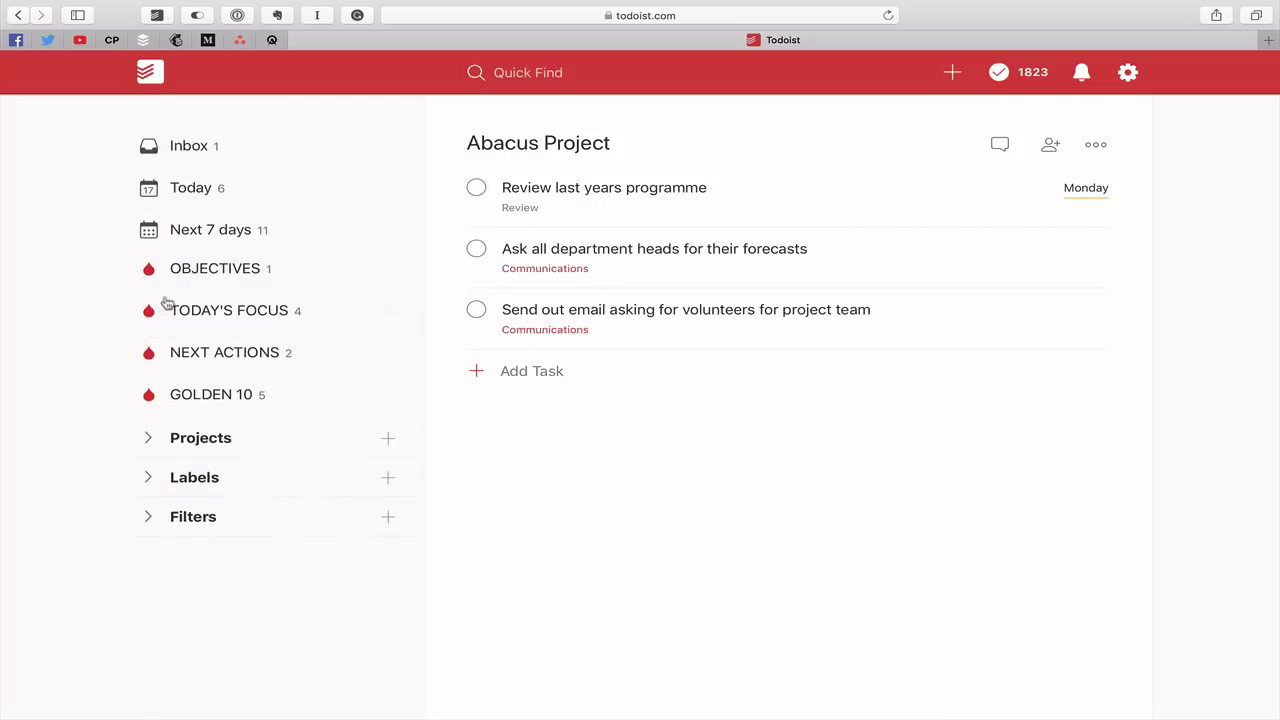
left_click(183, 196)
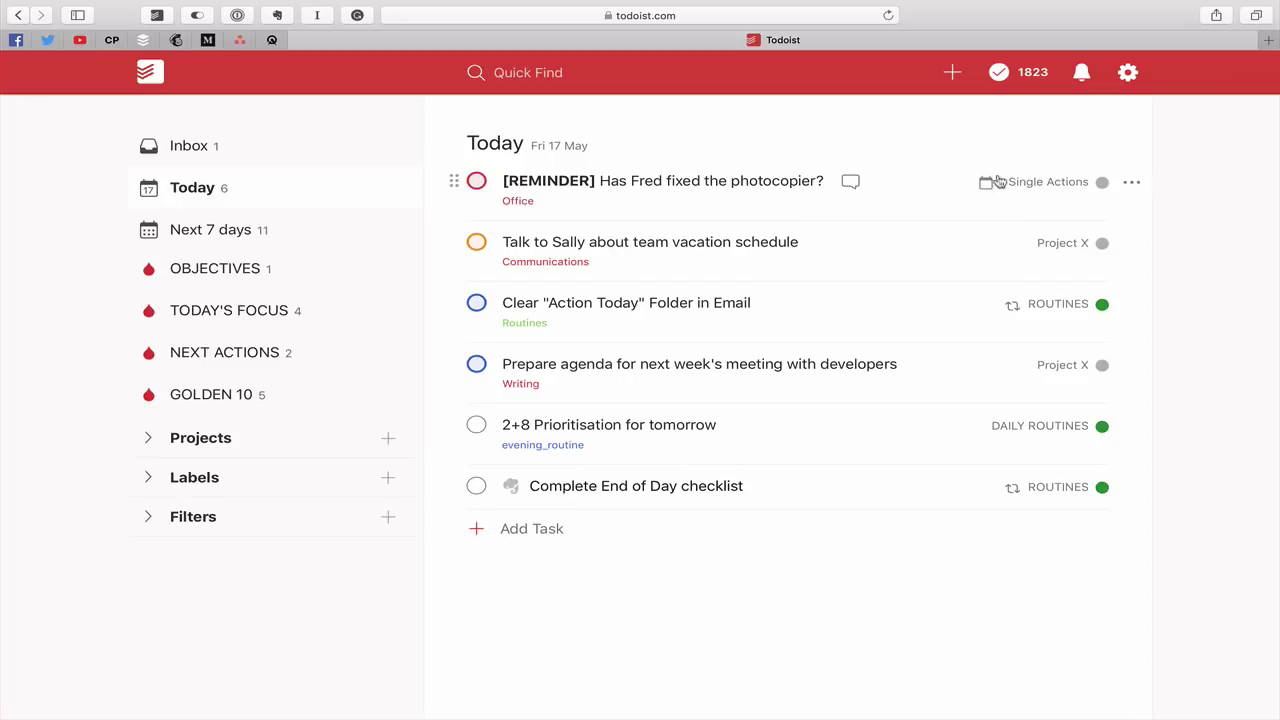
left_click(985, 184)
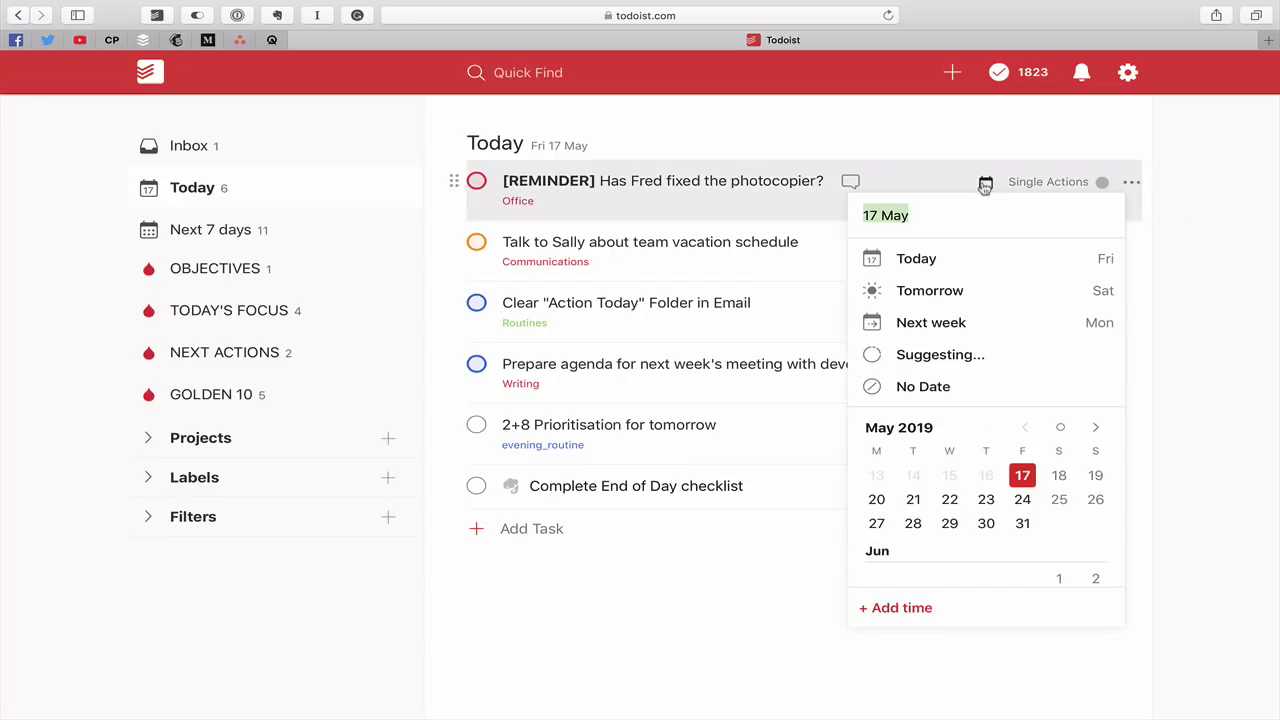
left_click(945, 301)
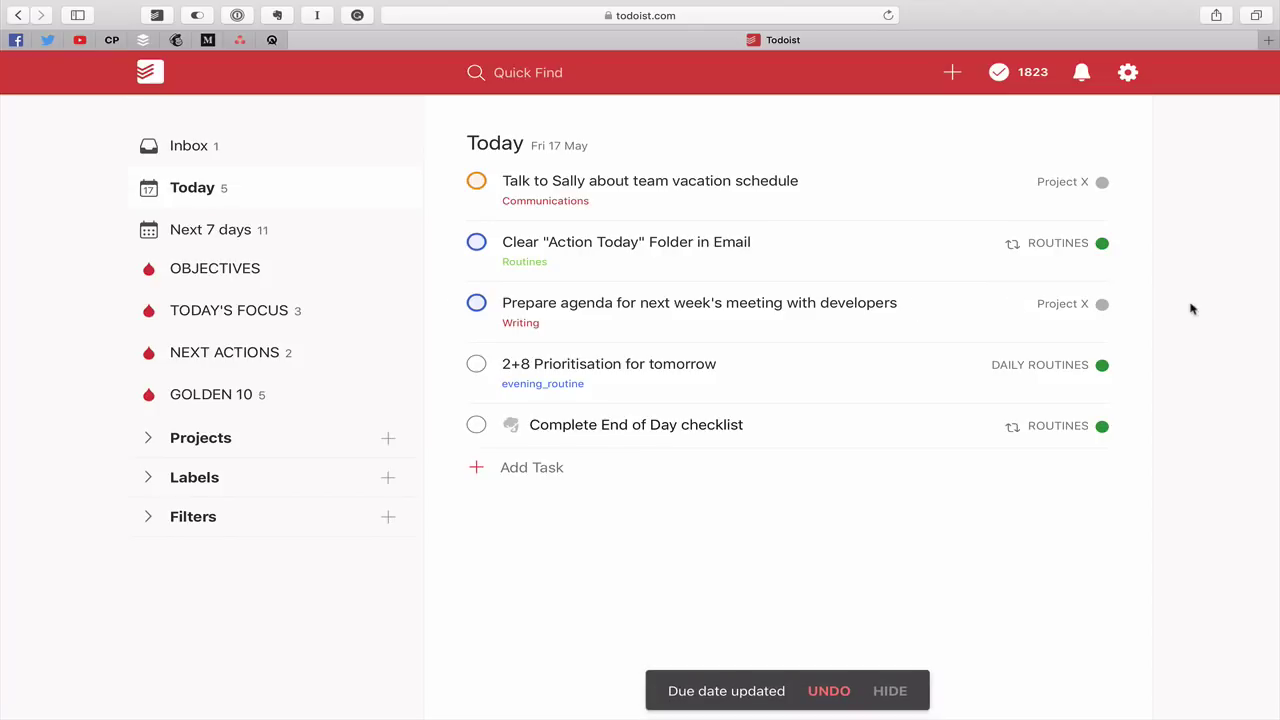
In Project X, reschedule the [FOLLOW UP] task about client details for the vendor to 22 May
left_click(152, 438)
scroll(205, 480, "down", 3)
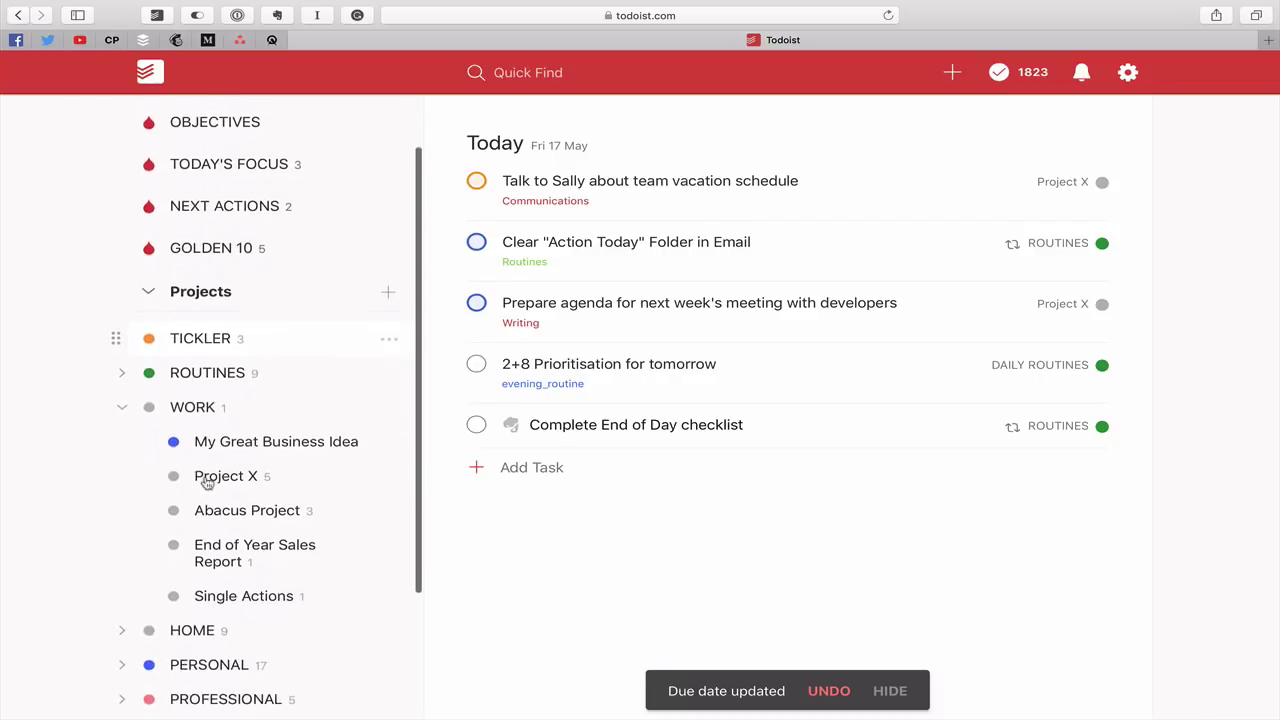
left_click(213, 468)
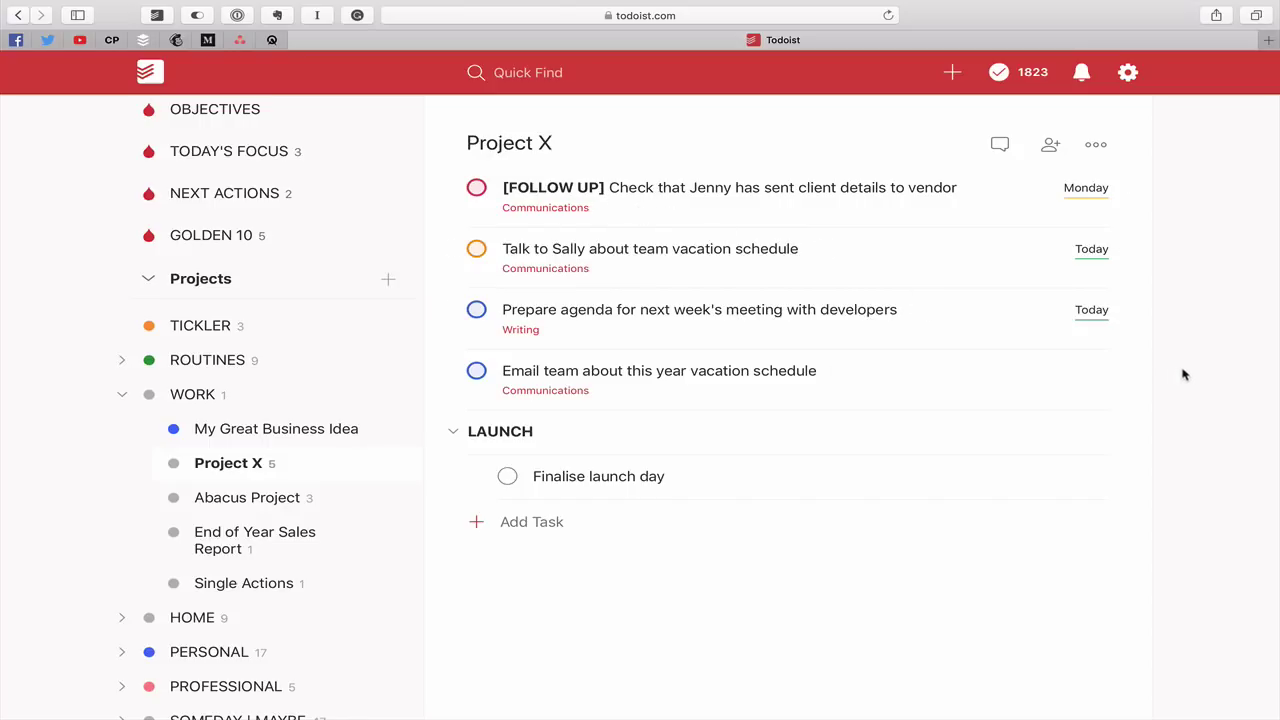
mouse_move(1097, 198)
left_click(1093, 191)
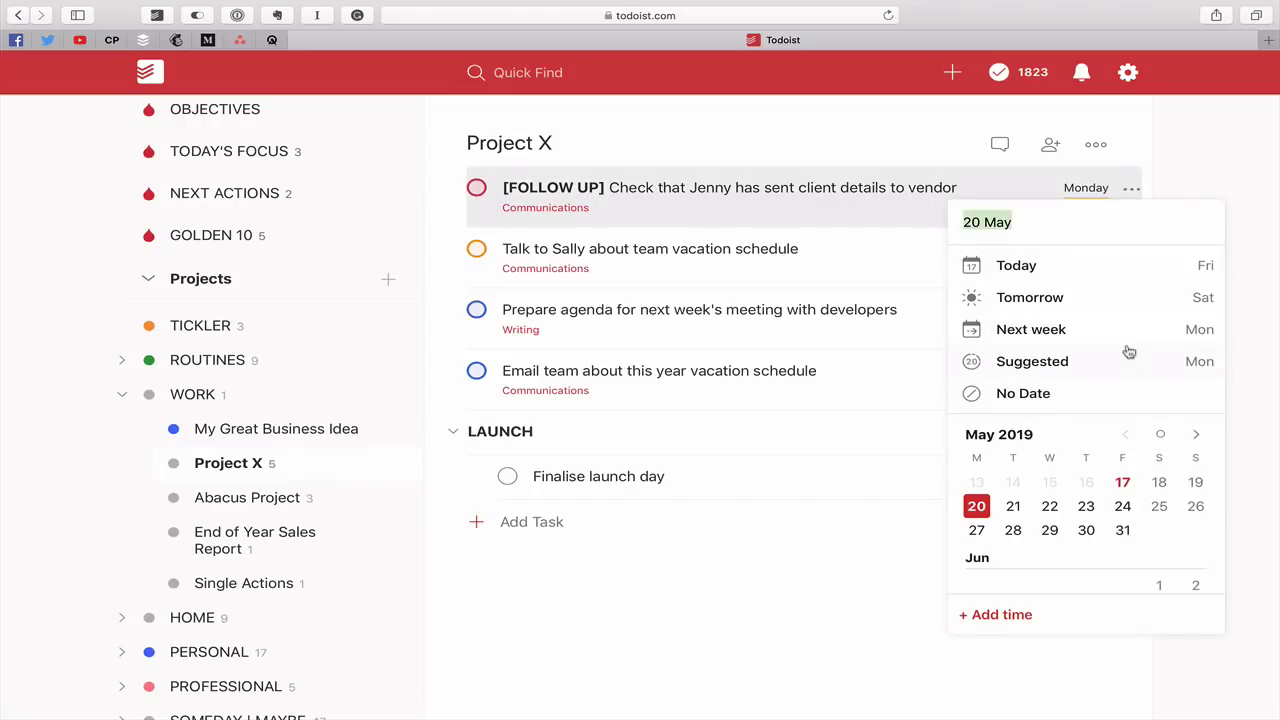
left_click(1052, 509)
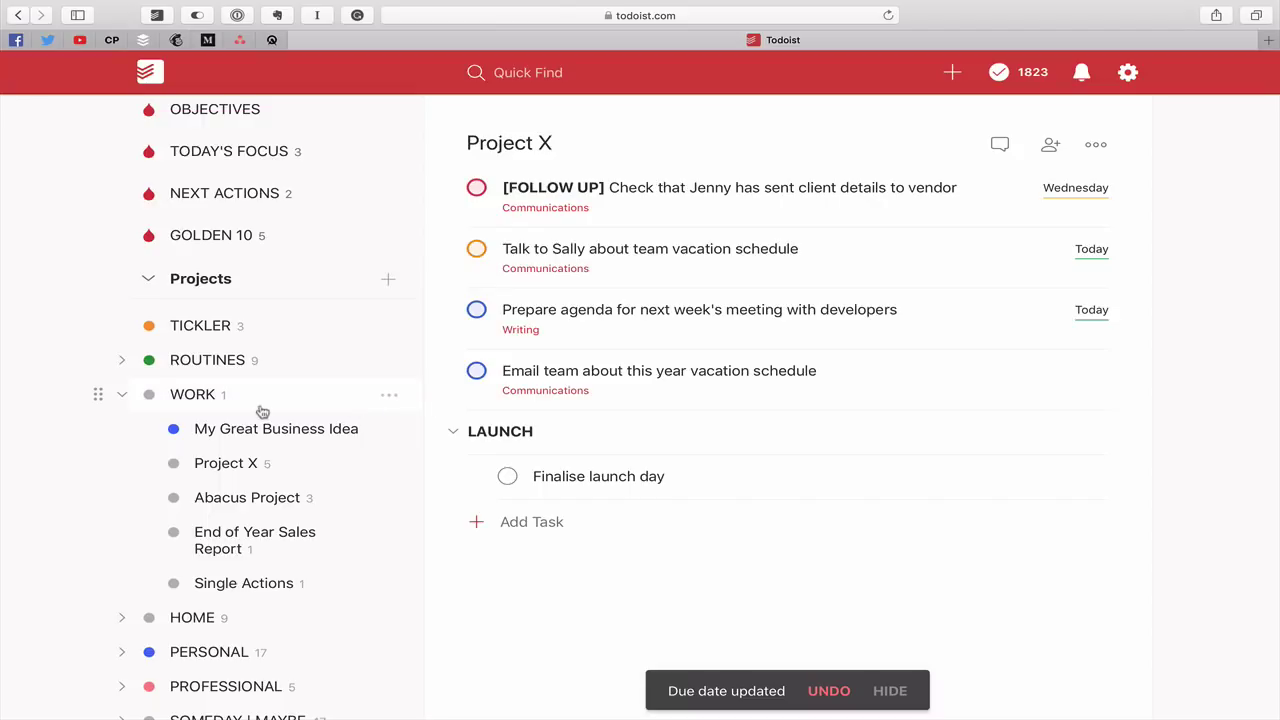
Collapse the WORK project group and open the TICKLER project to view its dated tasks
scroll(229, 409, "down", 4)
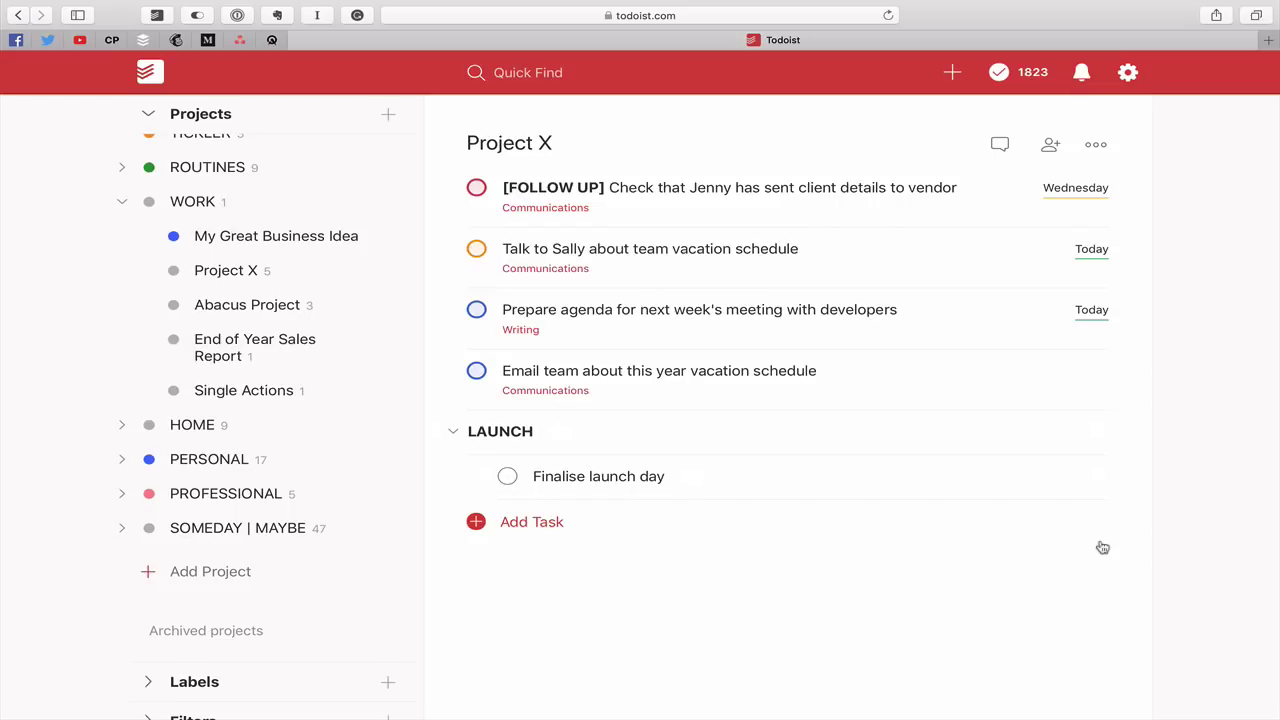
left_click(121, 205)
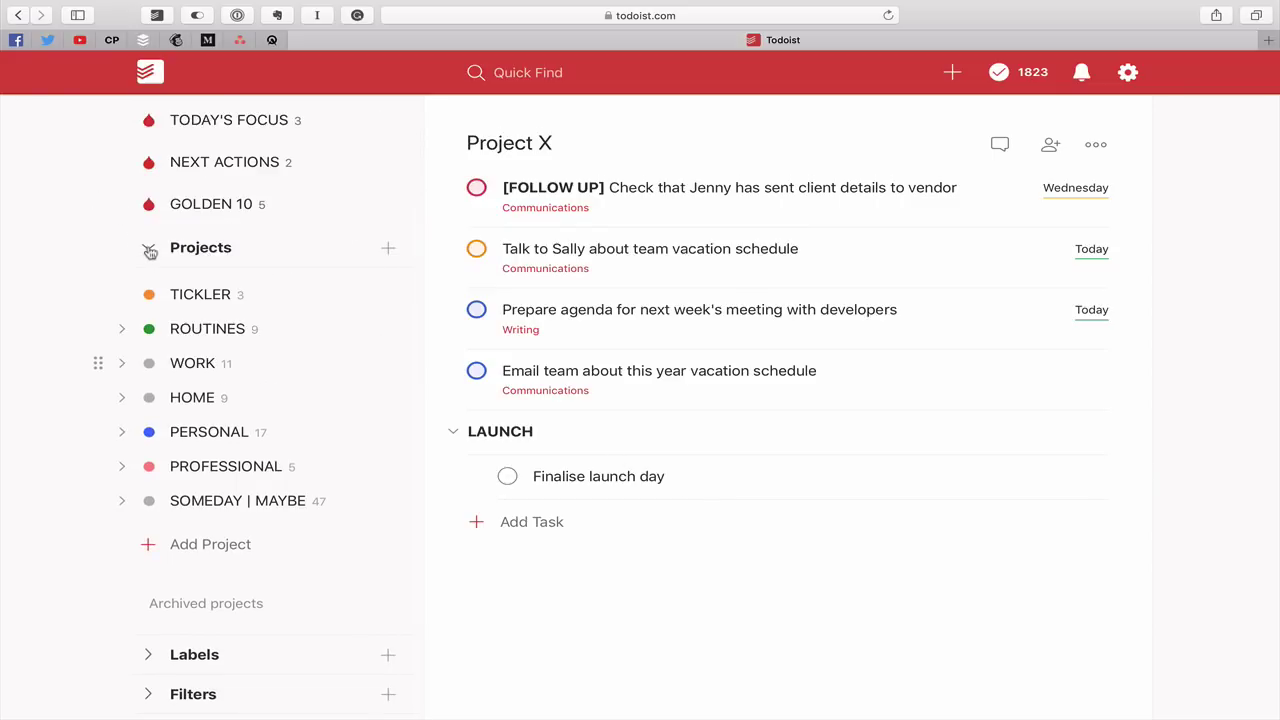
left_click(148, 250)
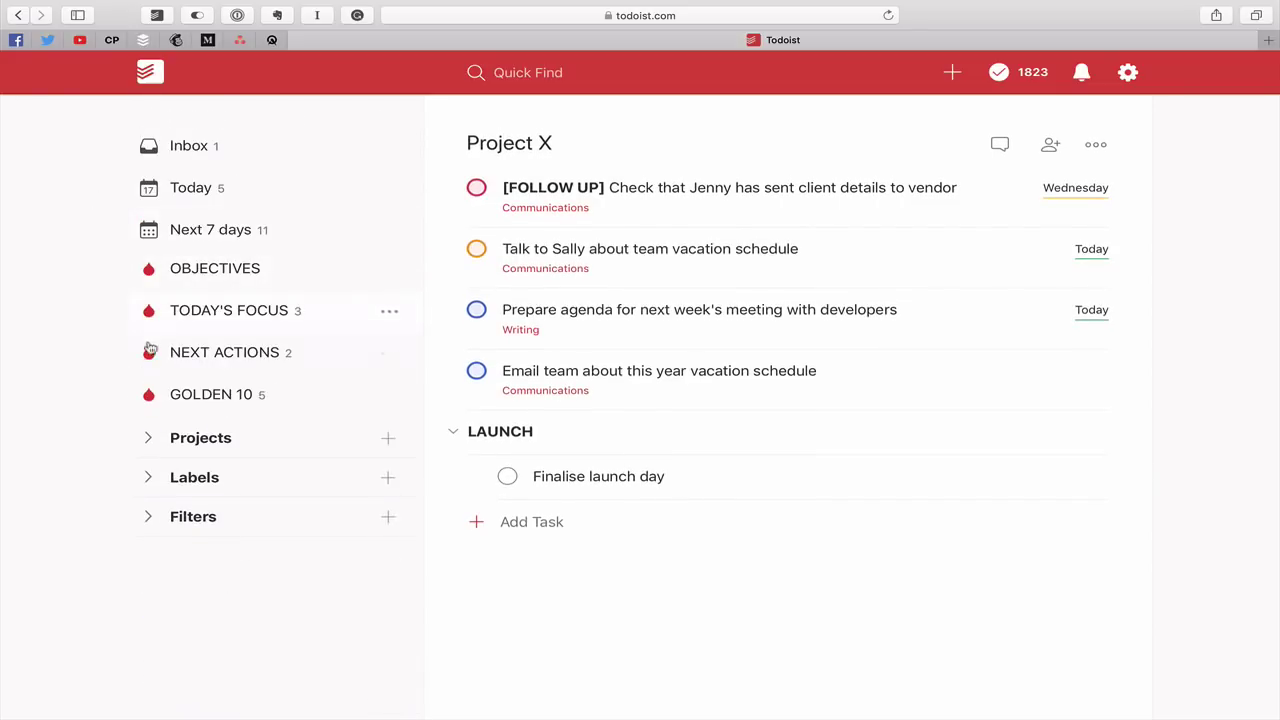
left_click(157, 437)
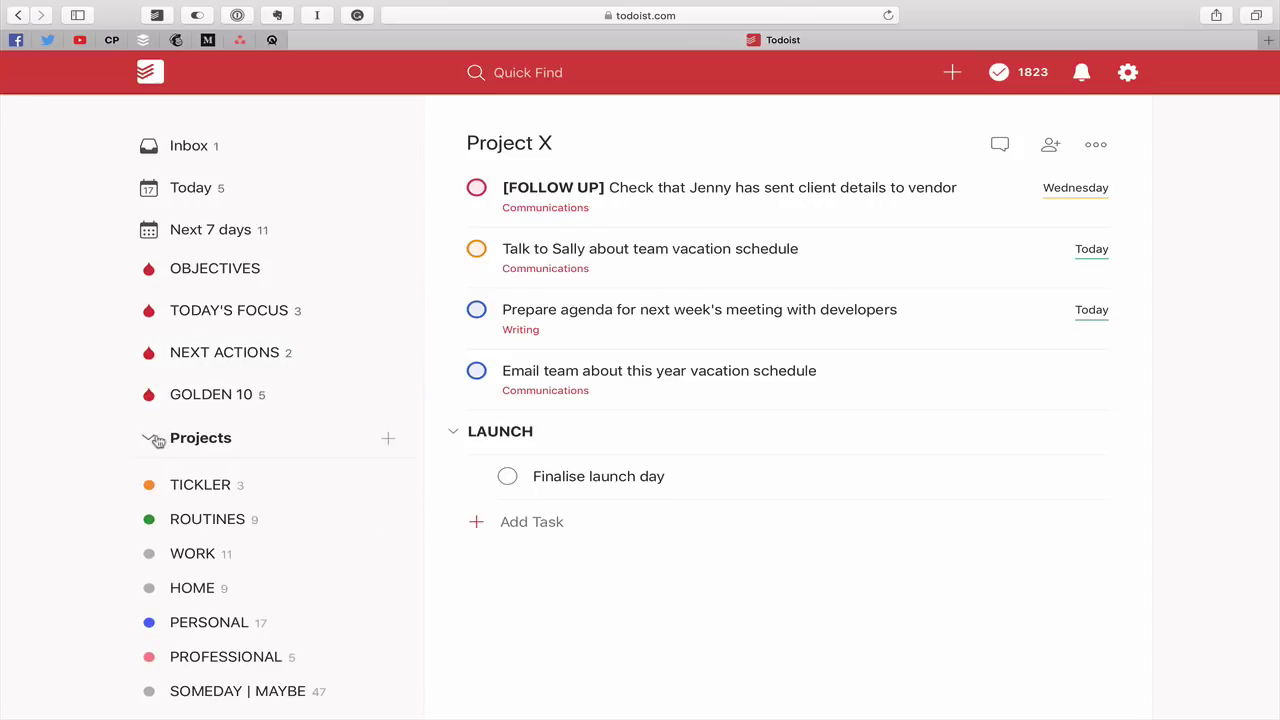
left_click(213, 492)
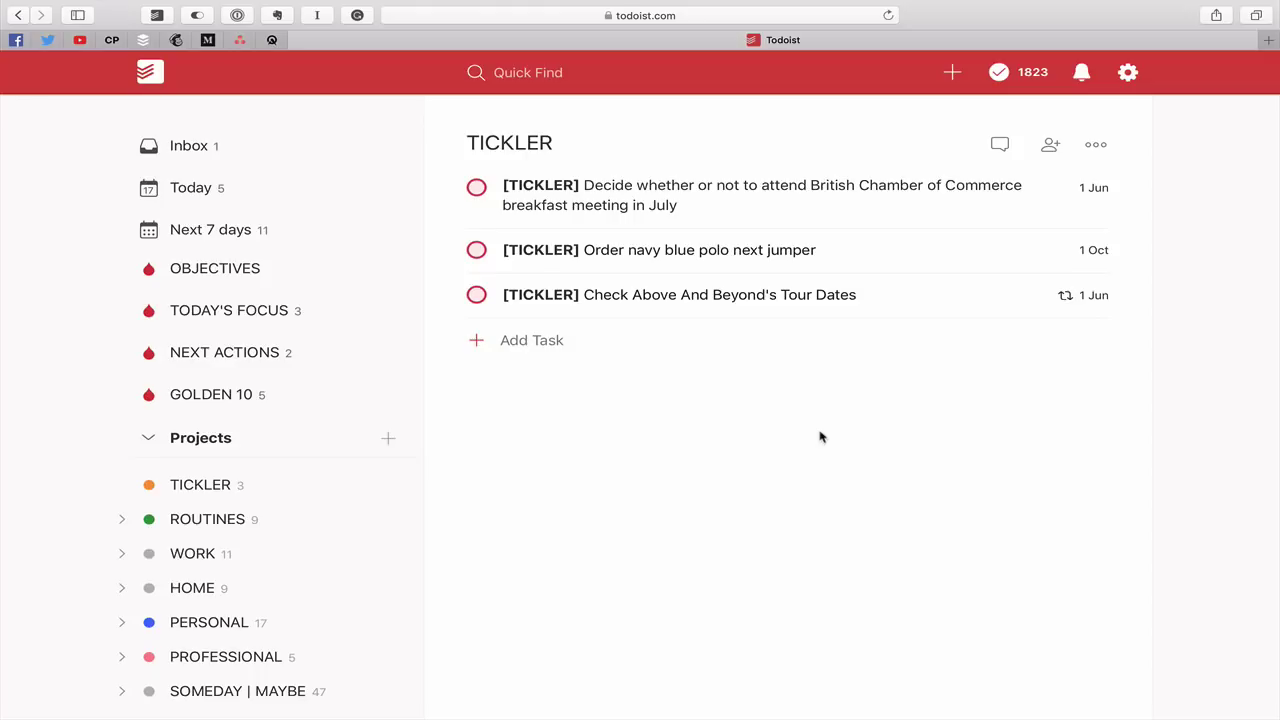
Look through the ROUTINES and WORK projects, examining the reminder tasks in End of Year Sales Report and Single Actions
left_click(152, 441)
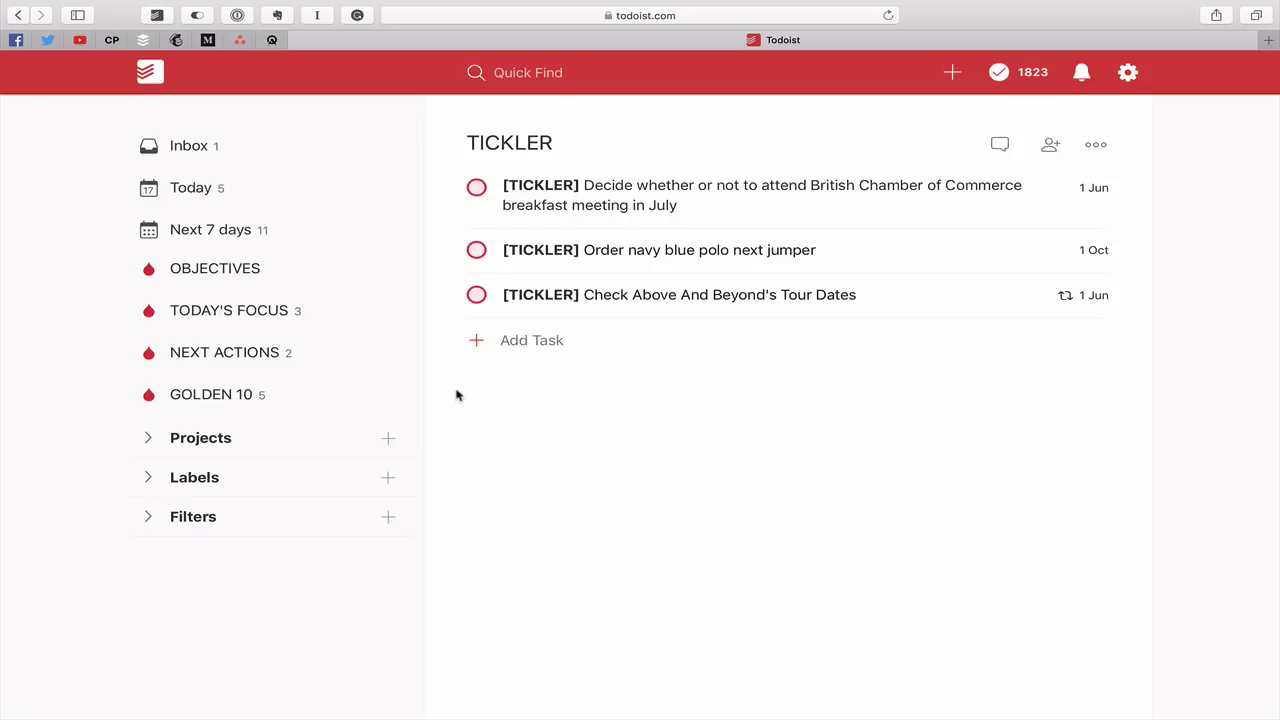
left_click(148, 438)
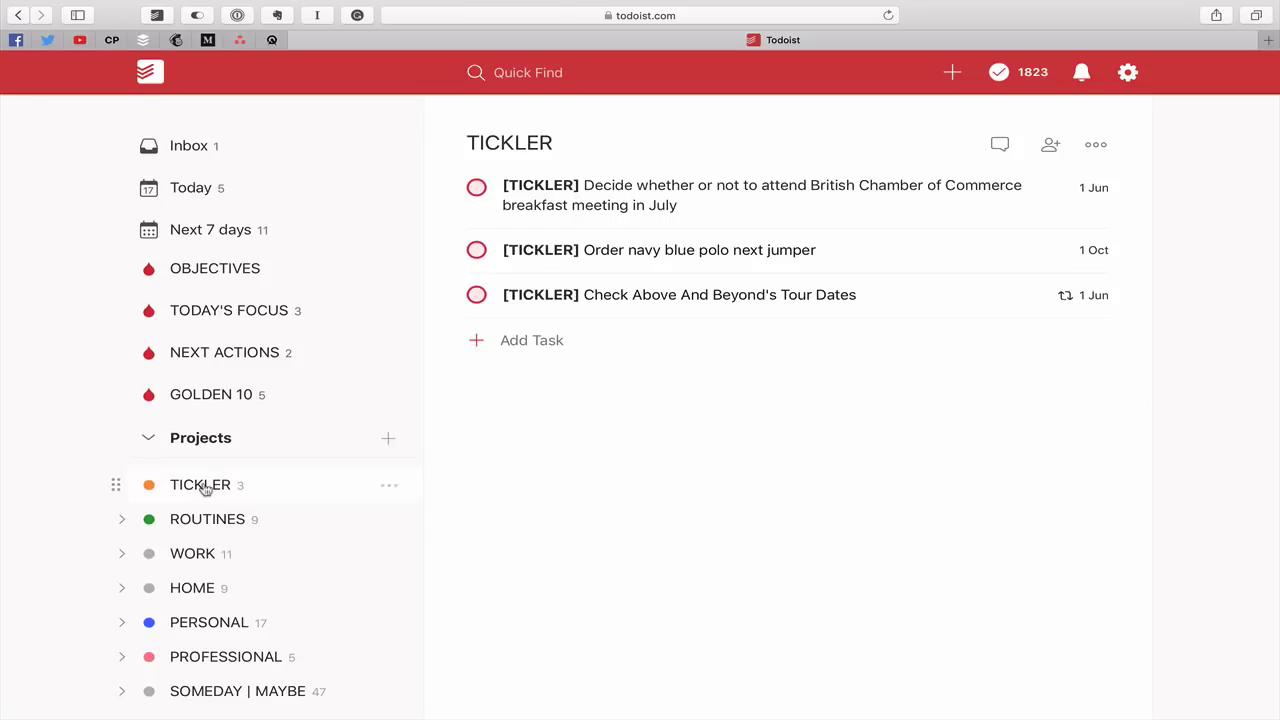
left_click(212, 520)
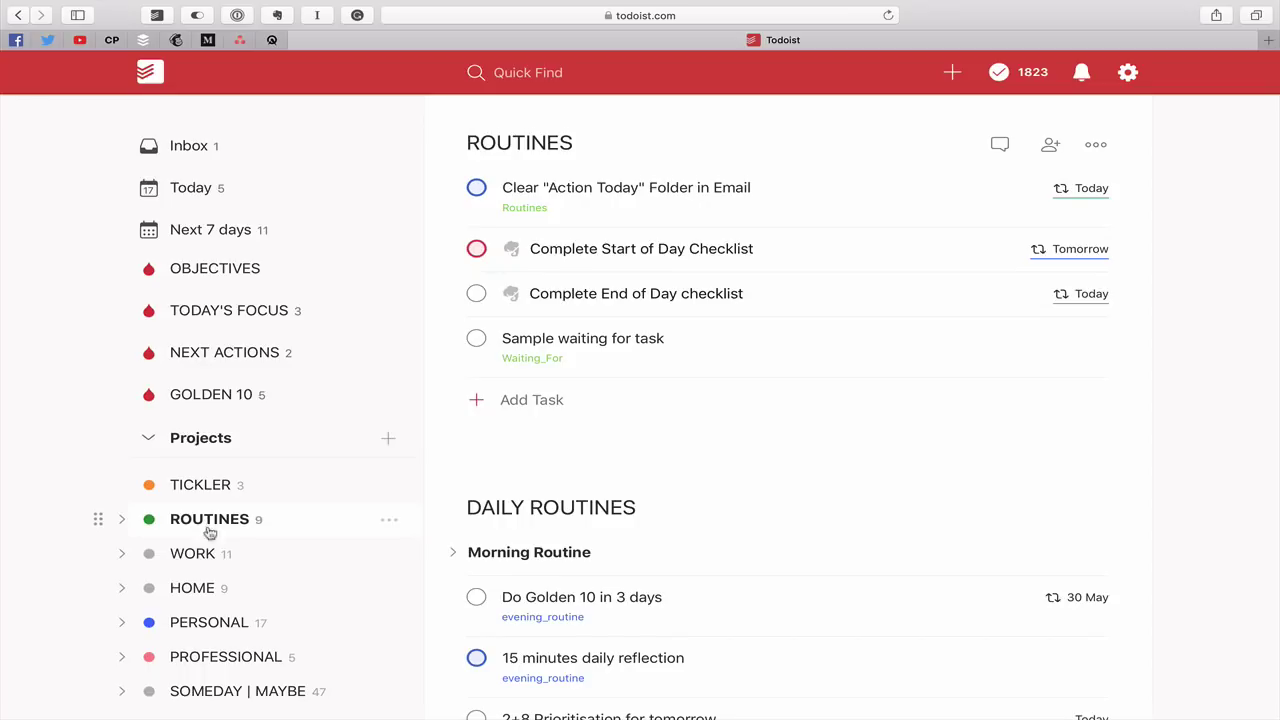
left_click(206, 552)
scroll(463, 446, "down", 3)
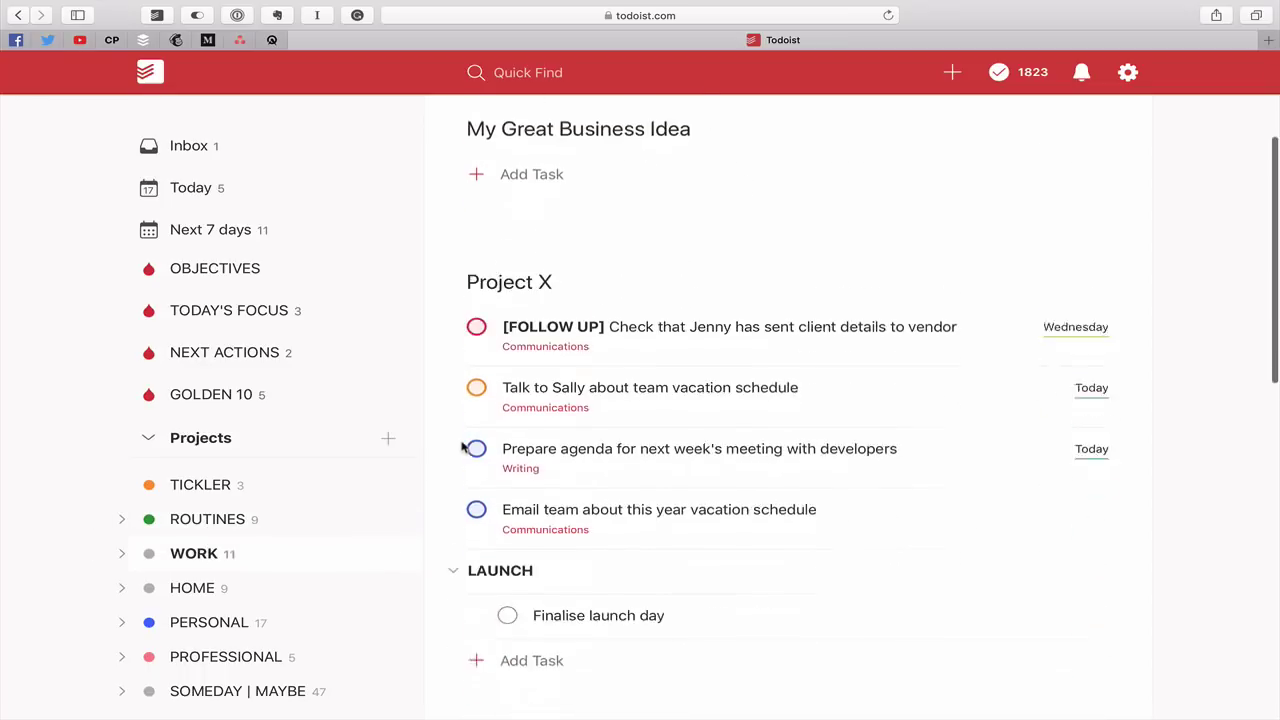
scroll(463, 448, "down", 10)
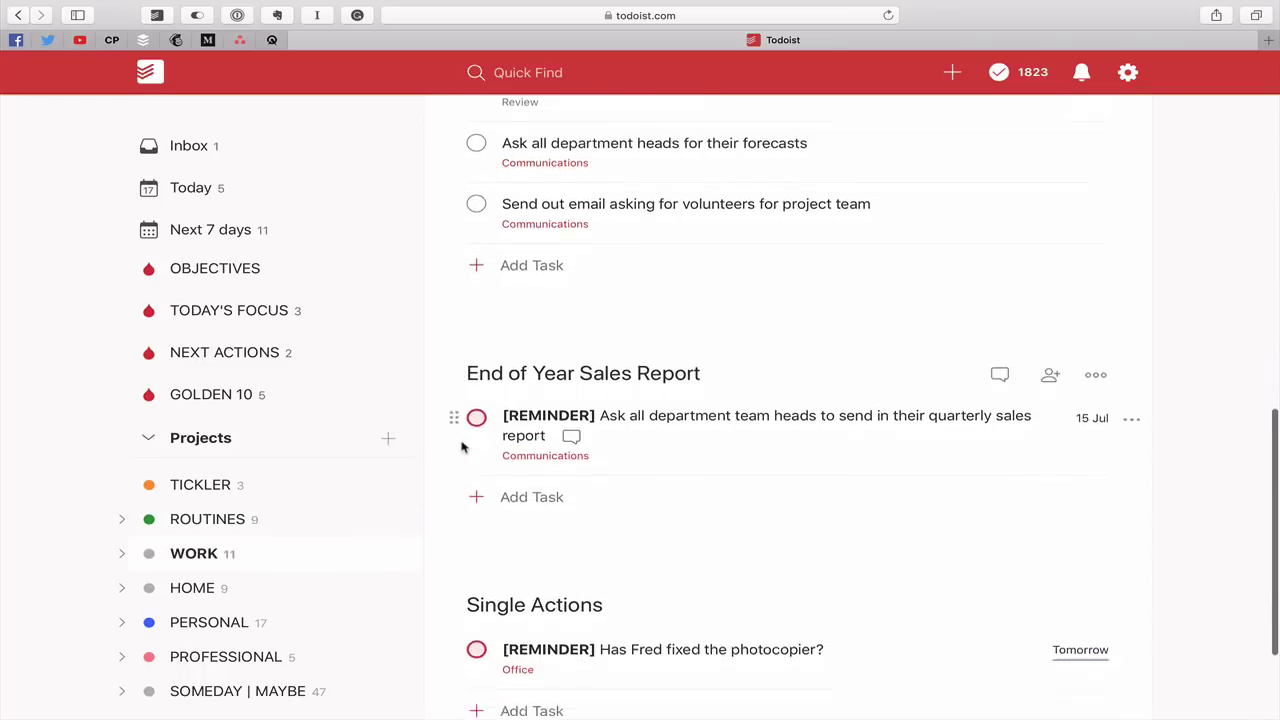
scroll(462, 447, "down", 1)
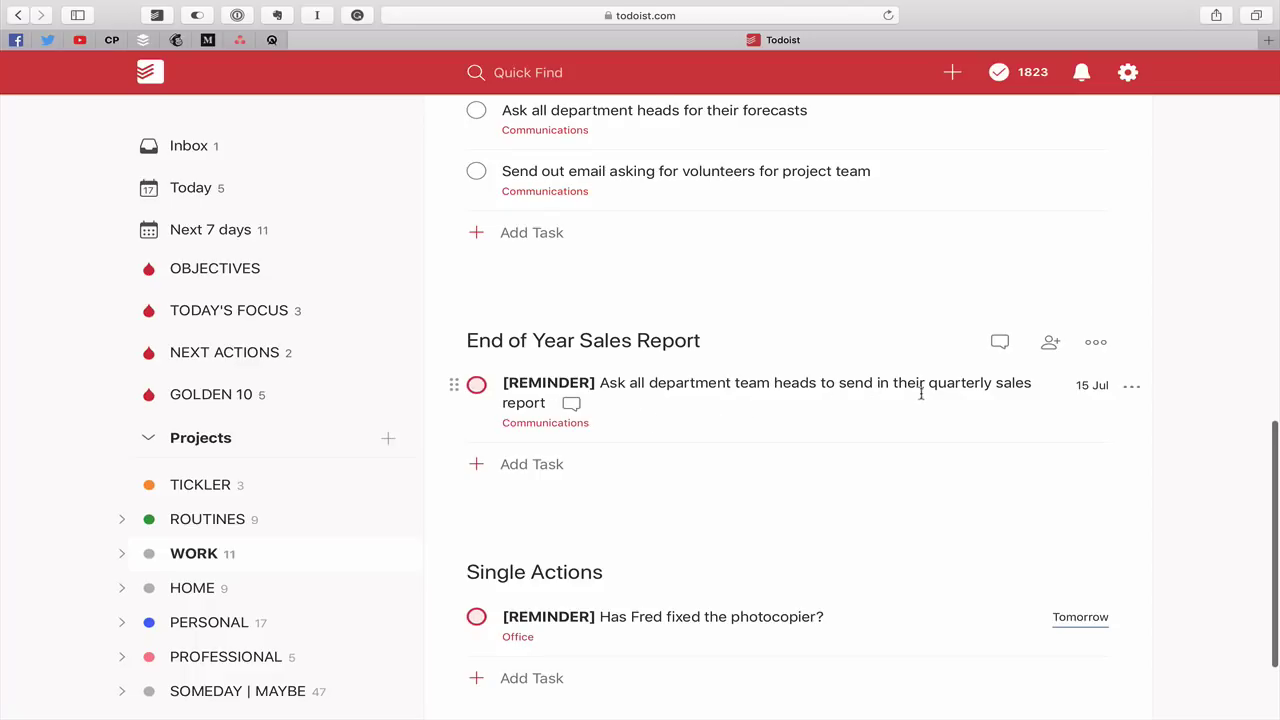
scroll(897, 414, "down", 4)
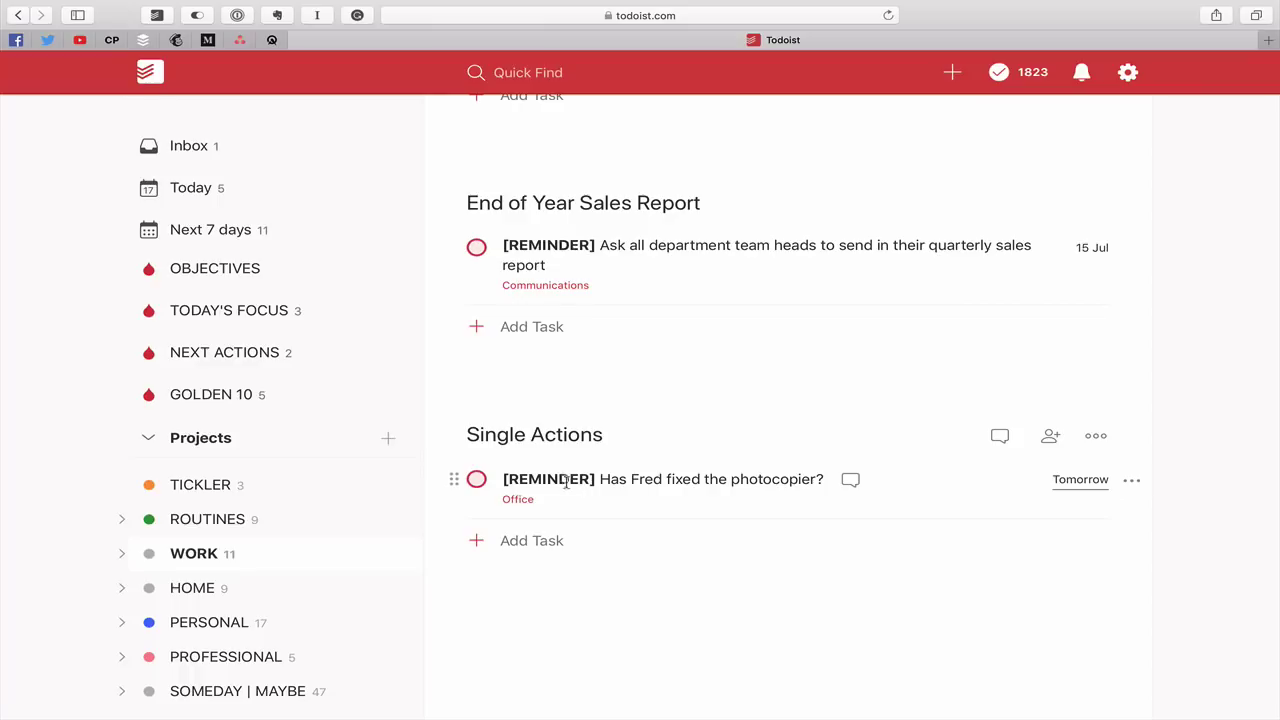
scroll(722, 548, "up", 3)
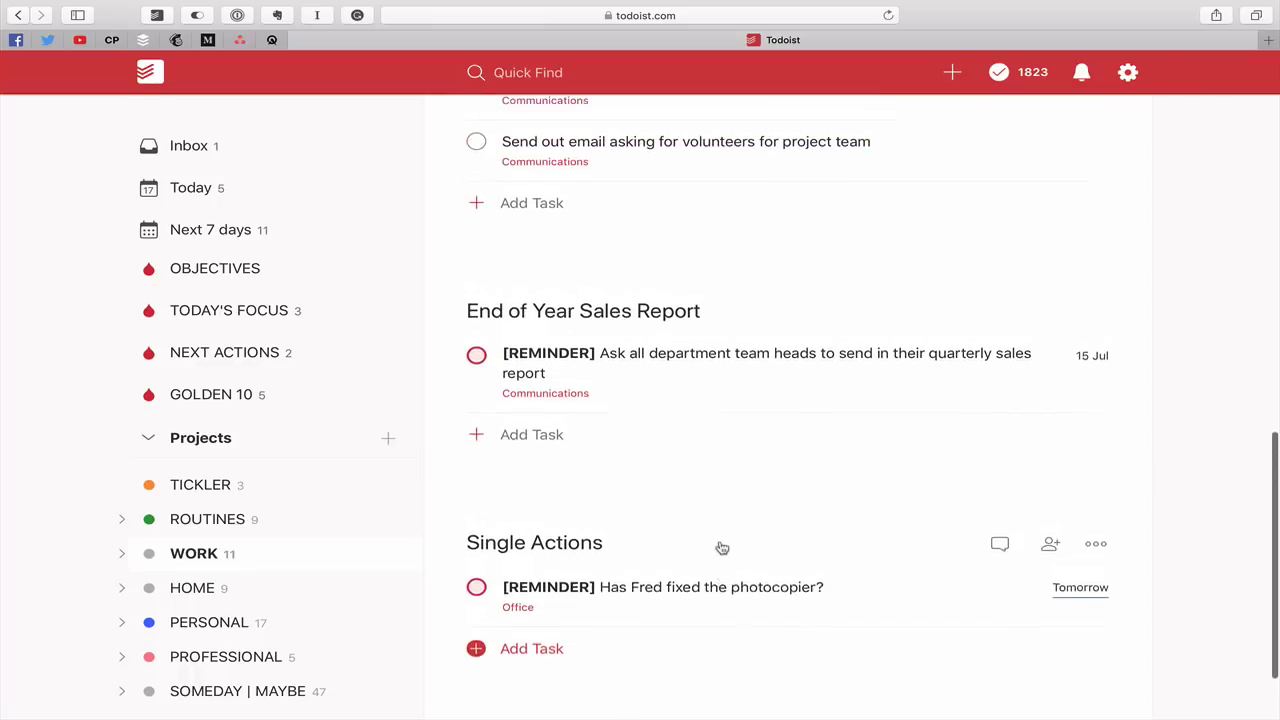
scroll(722, 548, "down", 3)
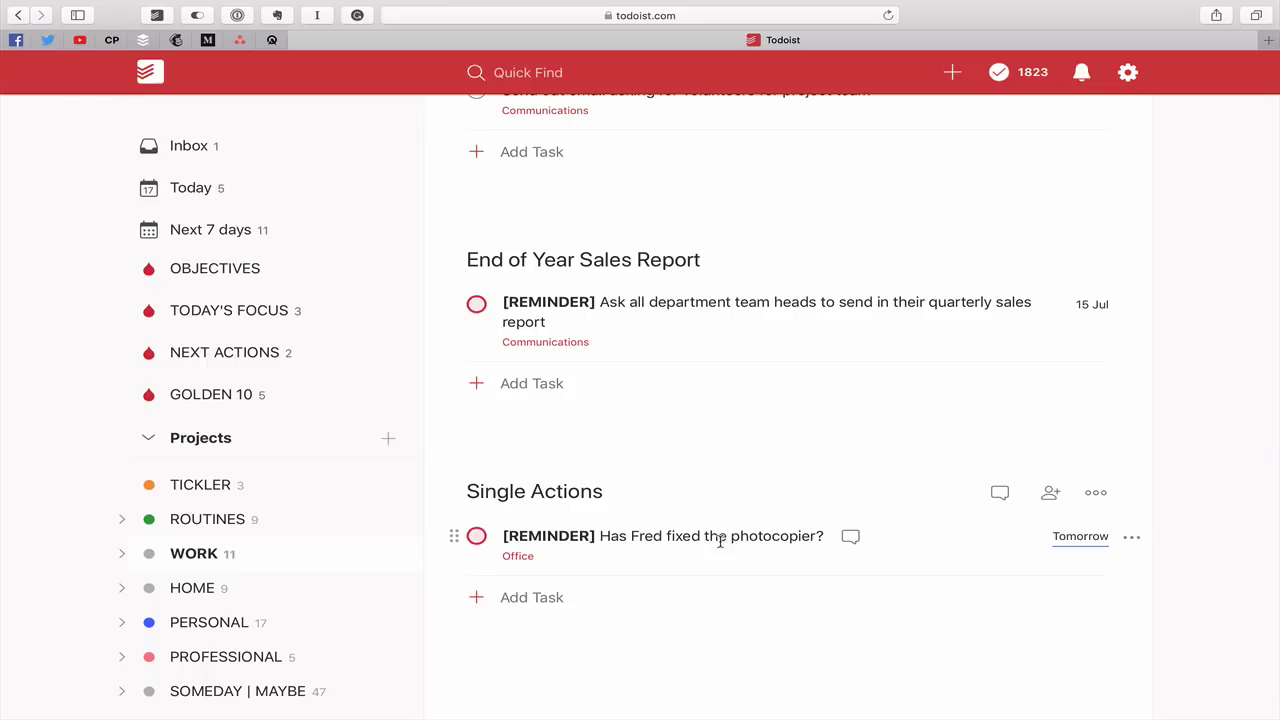
Change the photocopier task's bracketed tag under Single Actions to CHECK and save the task
left_click(720, 541)
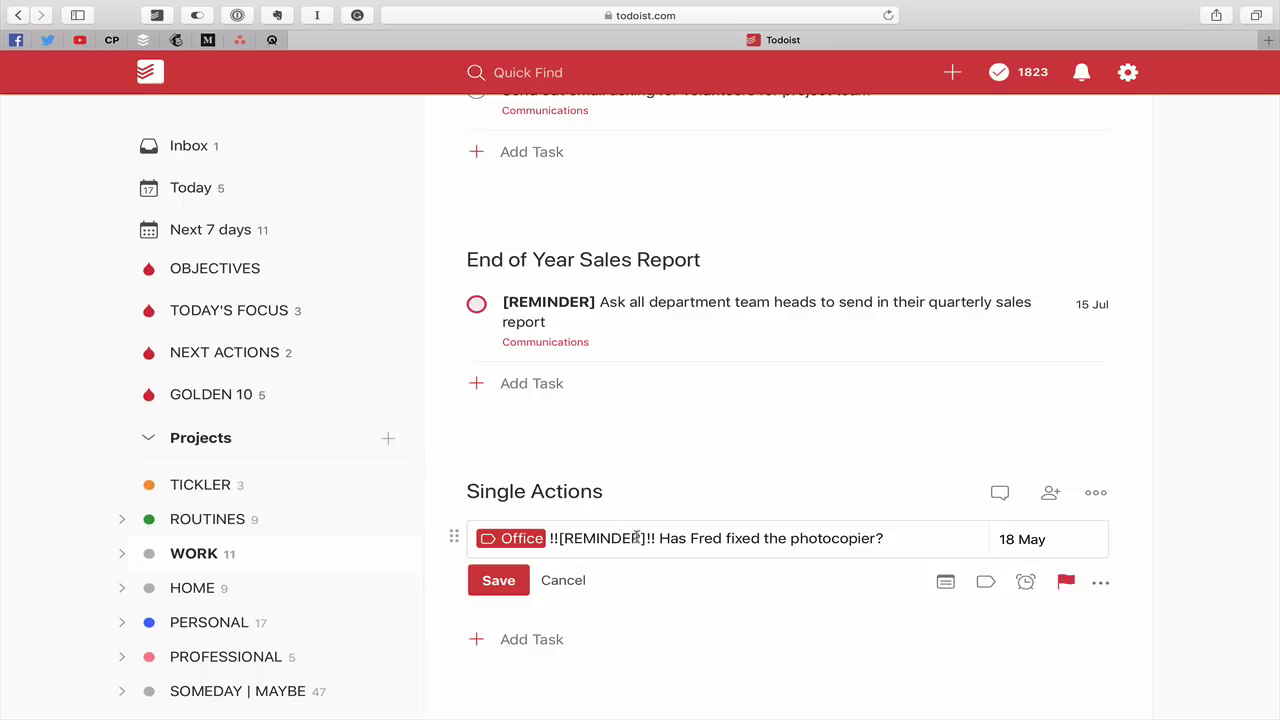
left_click_drag(642, 538, 566, 538)
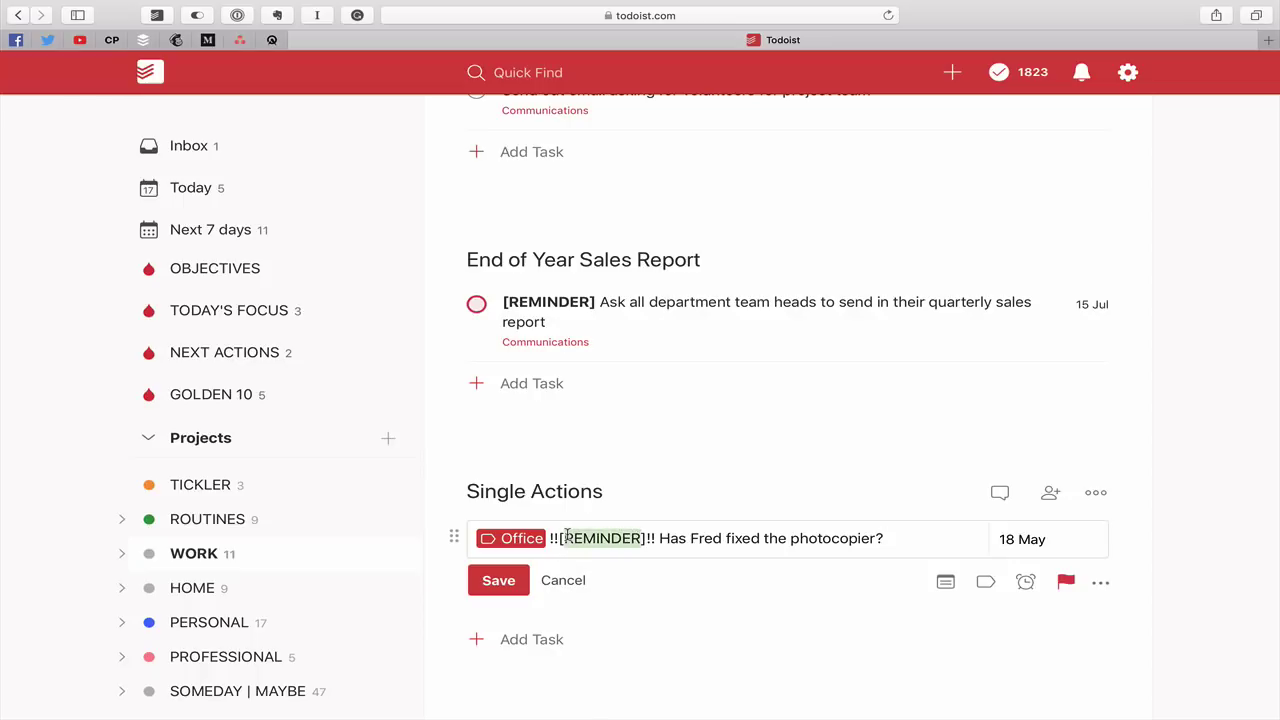
type("CHECK")
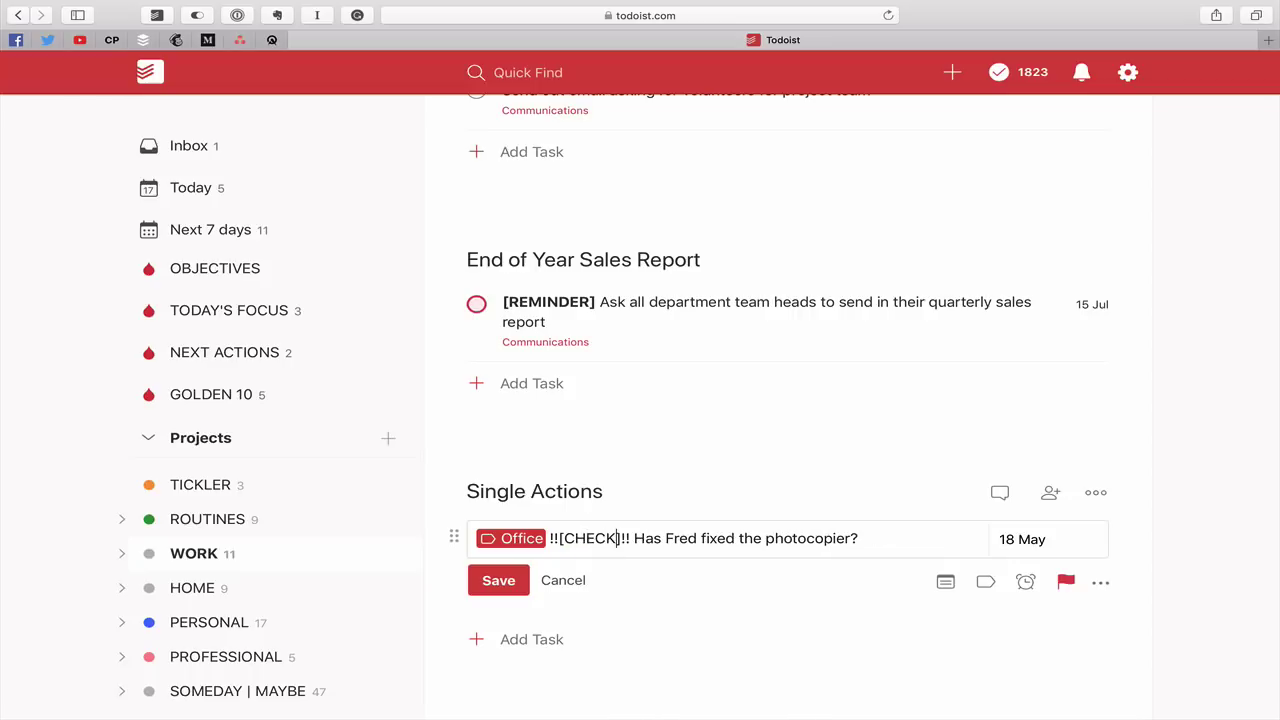
left_click(498, 580)
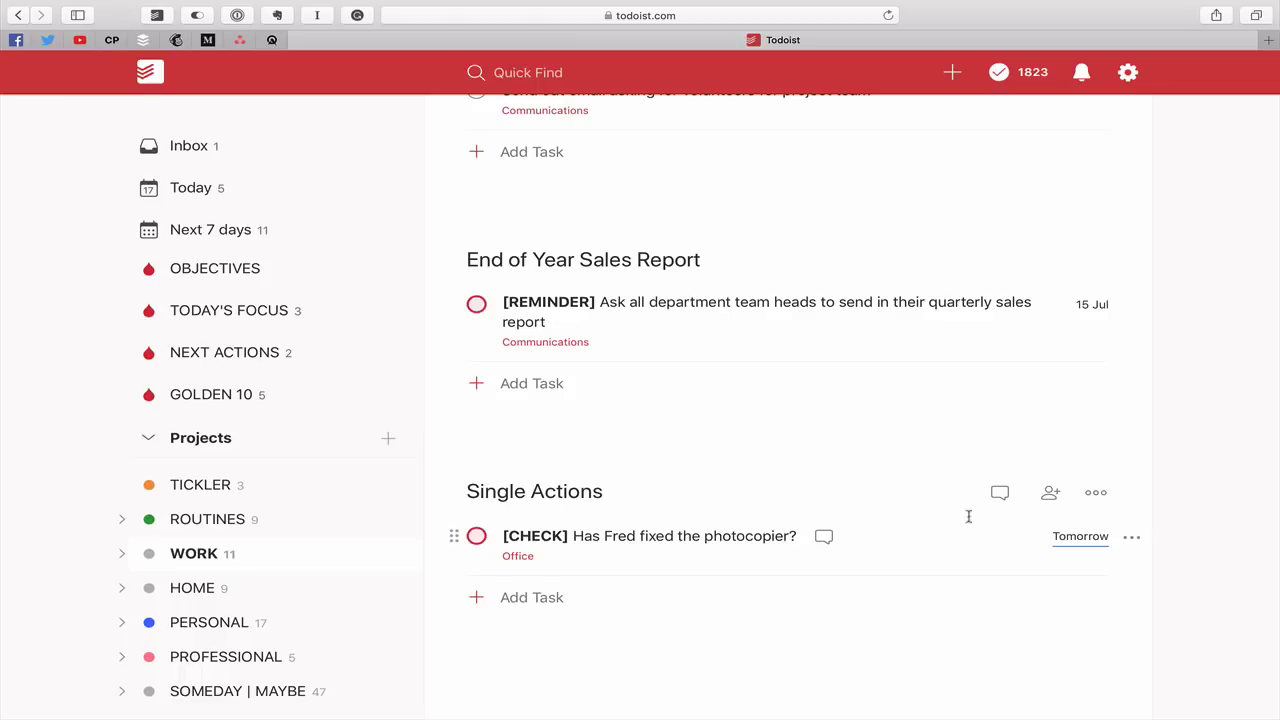
Examine the !! formatting around the photocopier task's [CHECK] tag in its edit view, and look through the tagged tasks across the WORK projects
left_click(866, 538)
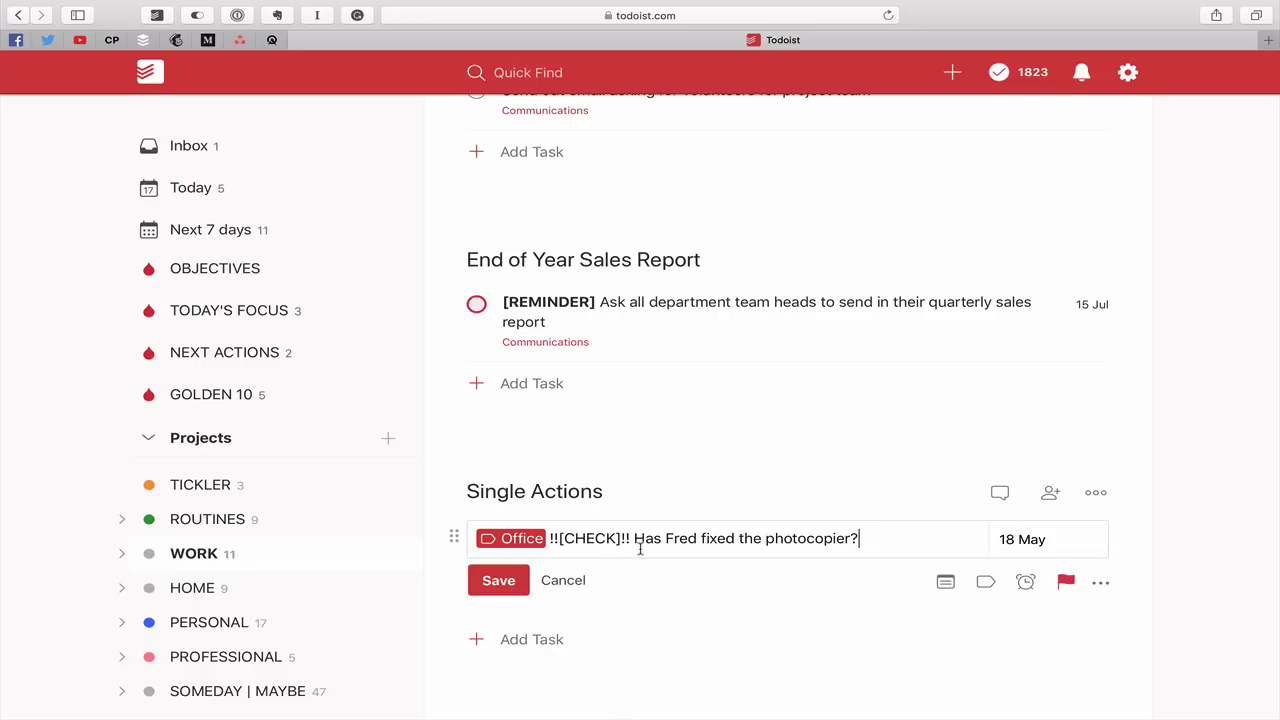
left_click(484, 581)
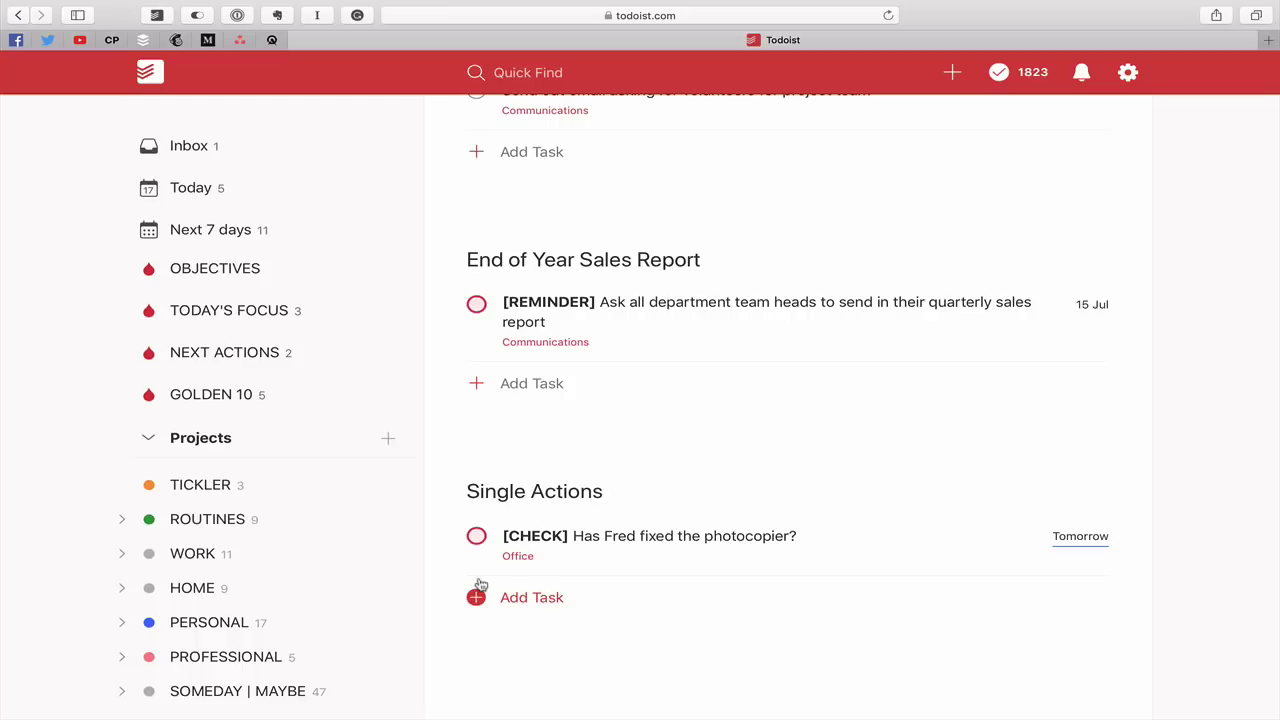
scroll(551, 426, "up", 3)
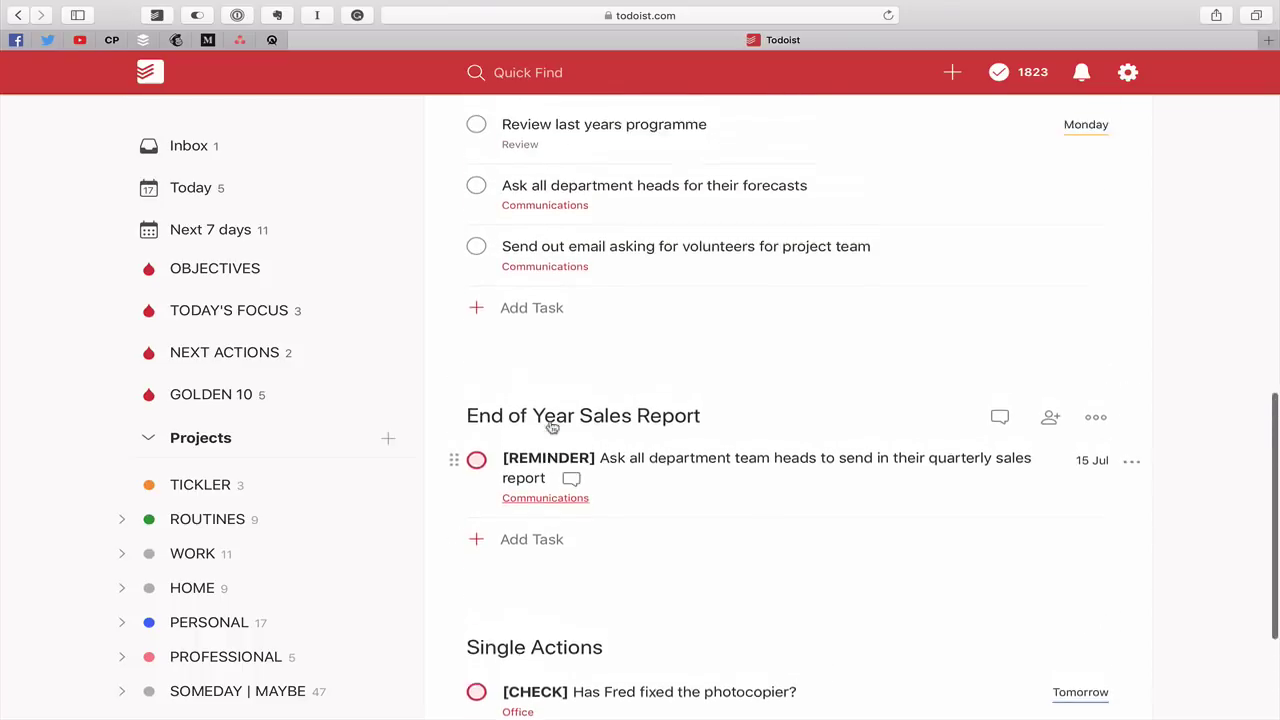
scroll(551, 426, "up", 18)
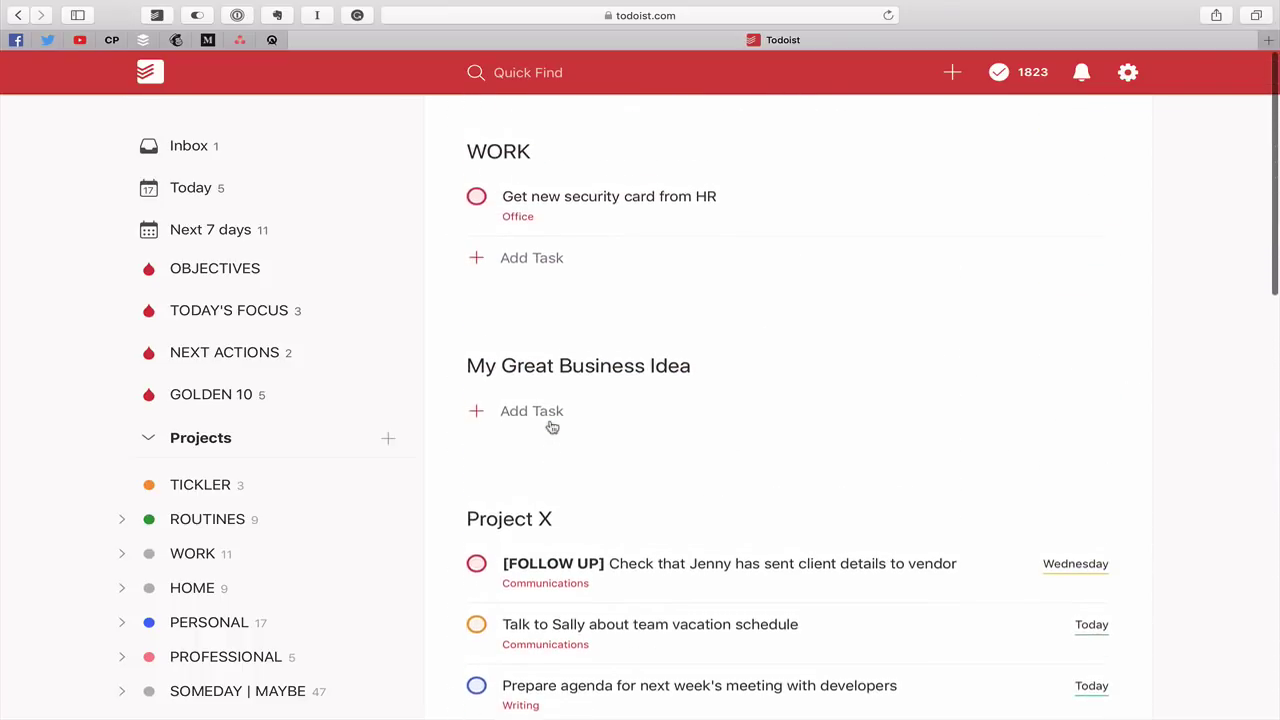
scroll(551, 427, "down", 20)
scroll(551, 430, "up", 9)
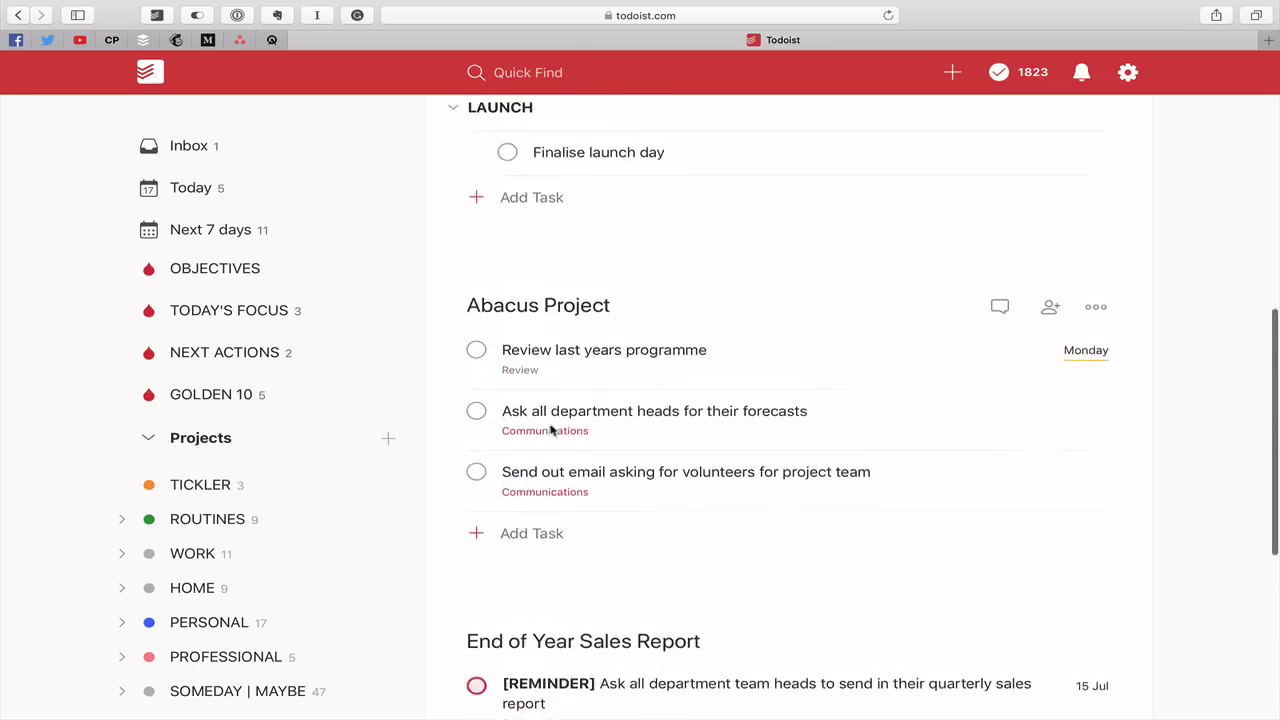
scroll(551, 430, "up", 15)
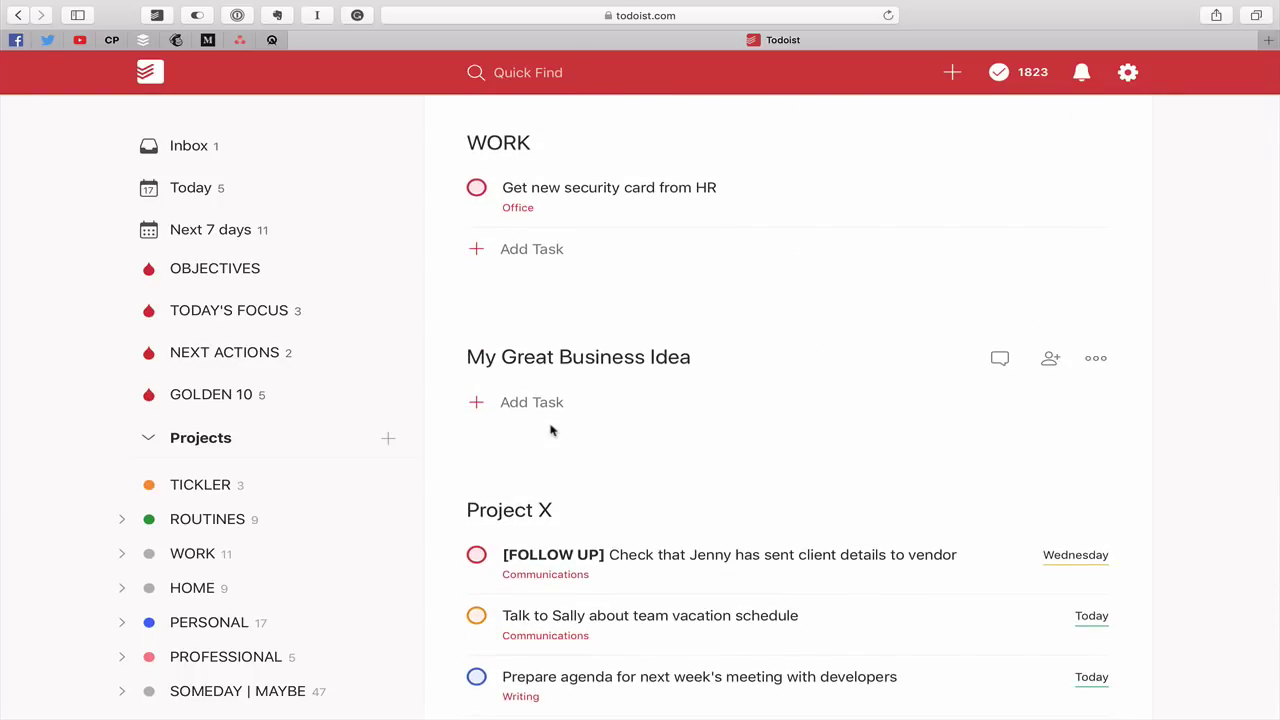
scroll(551, 430, "down", 20)
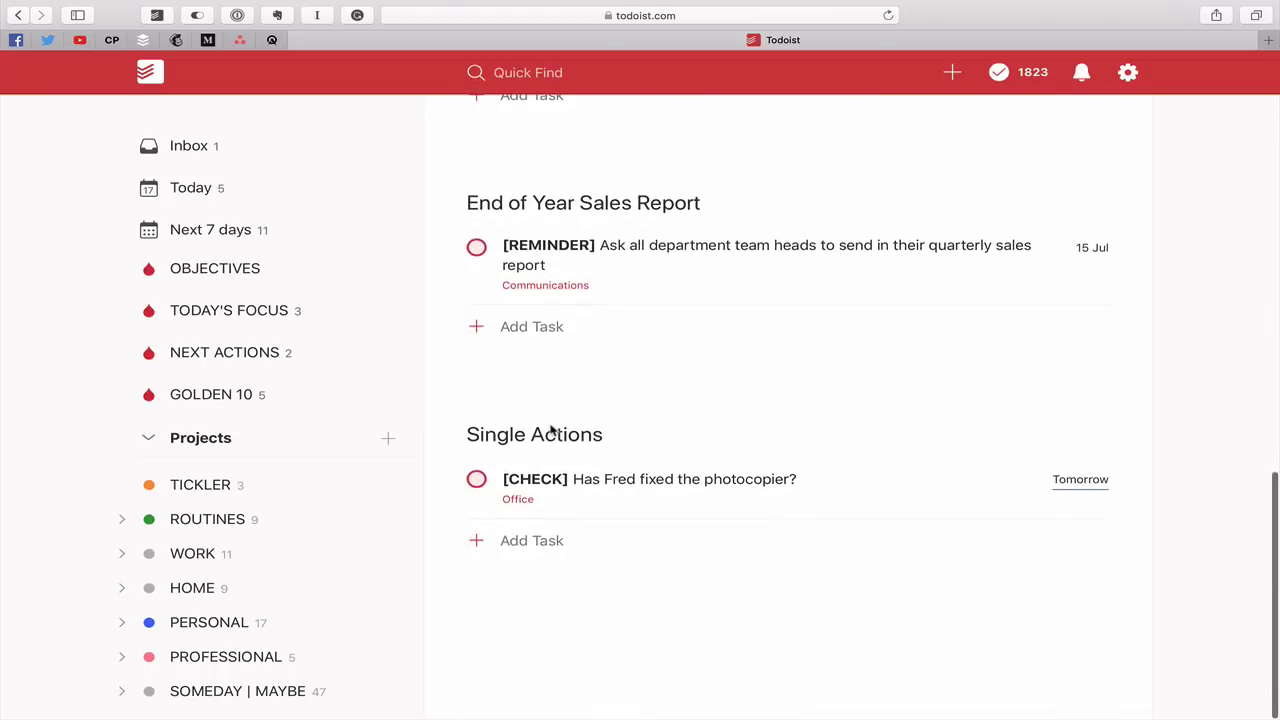